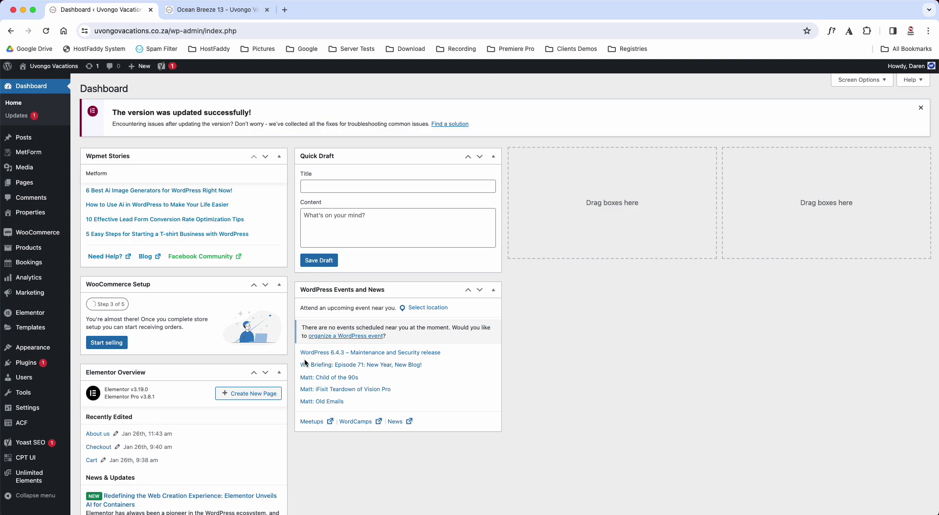
Bring up the Properties submenu in the admin sidebar
drag(79, 87, 168, 88)
click(168, 86)
Open All Properties and highlight the Ocean Breeze 13 title in the list
mouse_move(23, 215)
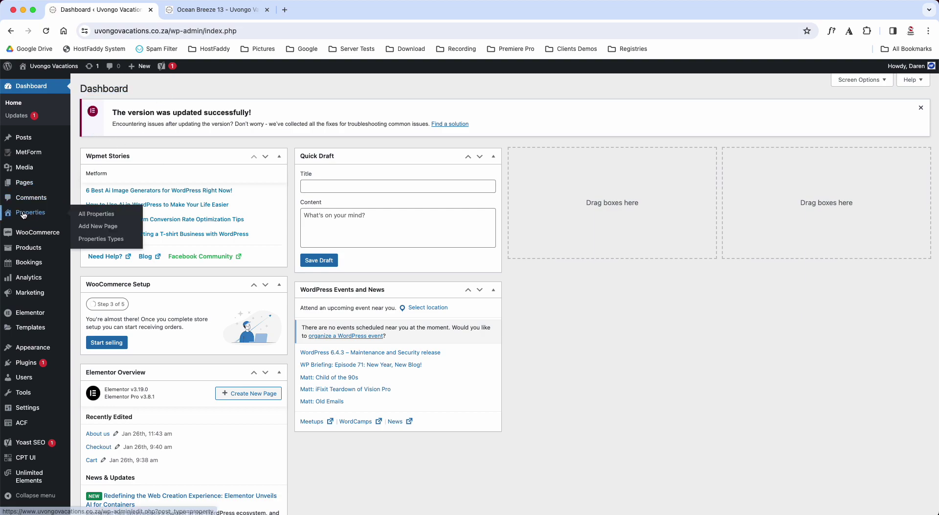
click(95, 216)
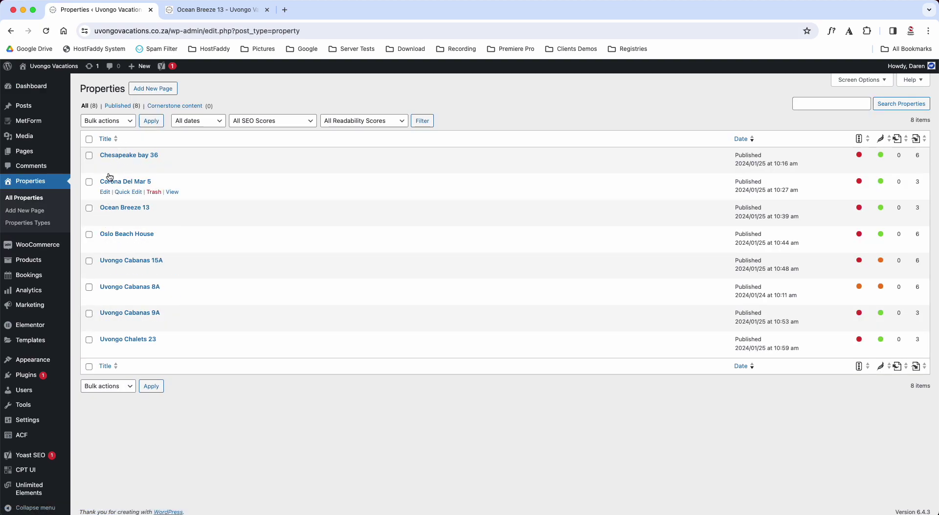
drag(98, 207, 166, 208)
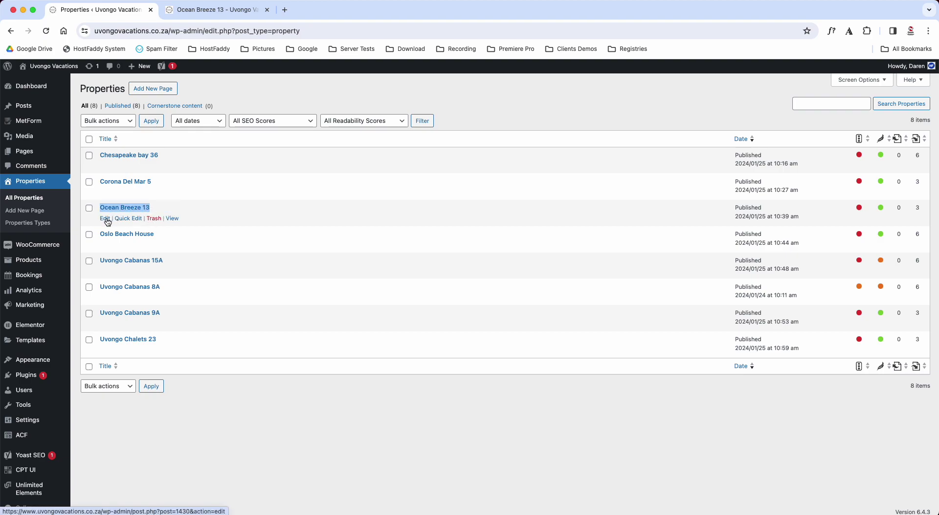
Compare the live Ocean Breeze 13 page with the admin list, then open Edit Property's link options
click(220, 11)
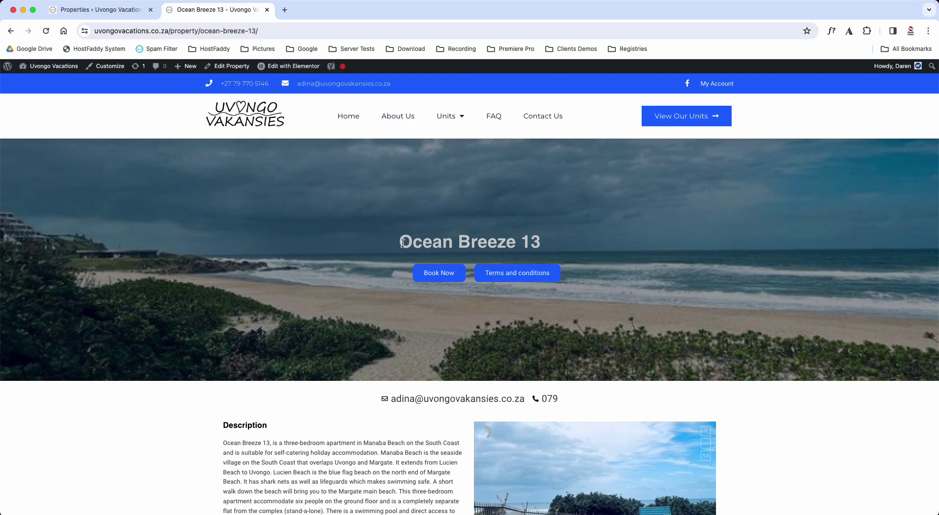
drag(415, 243, 587, 245)
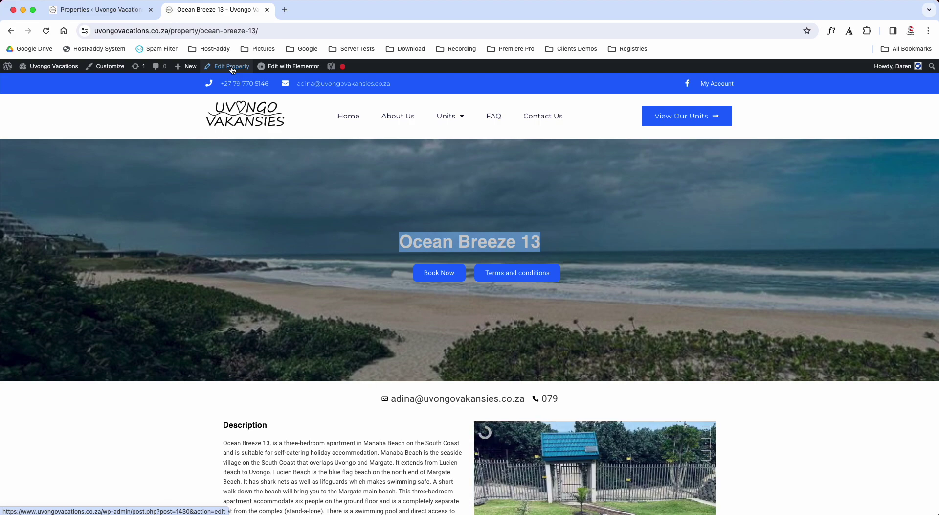
click(106, 10)
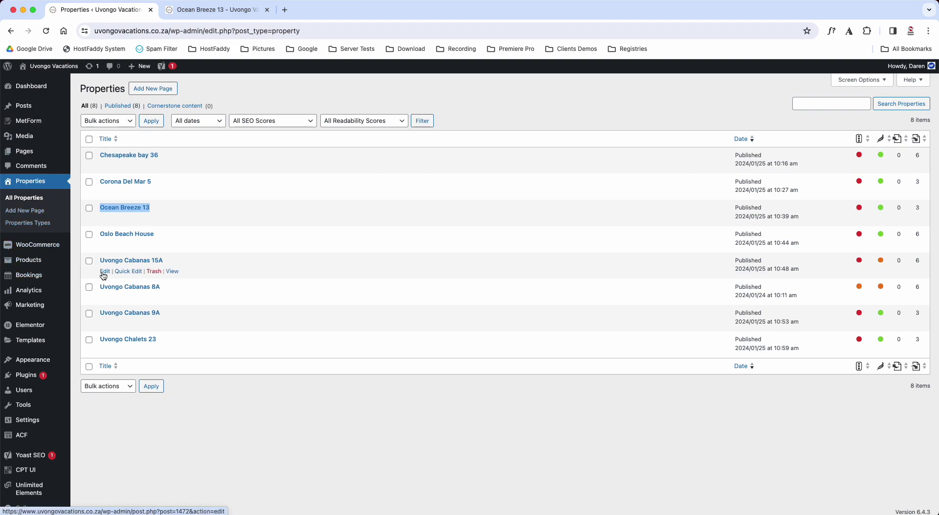
click(206, 11)
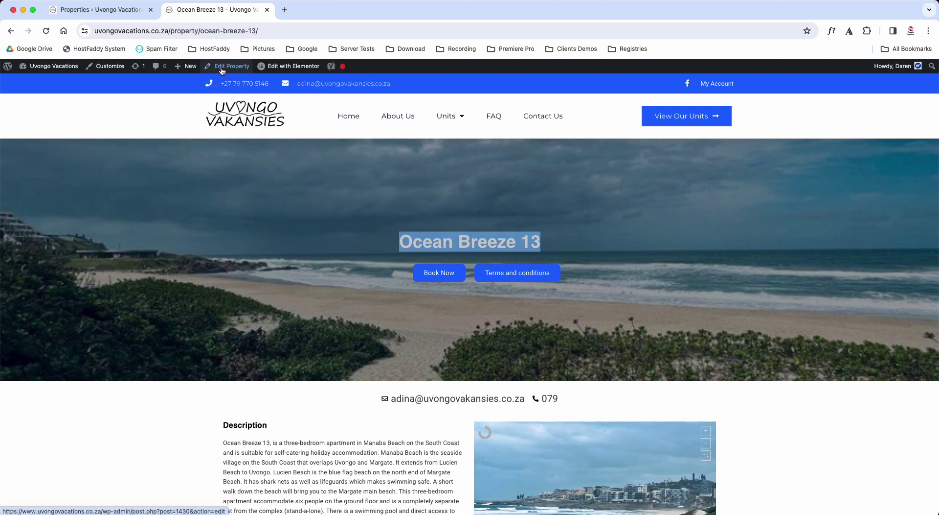
right_click(227, 69)
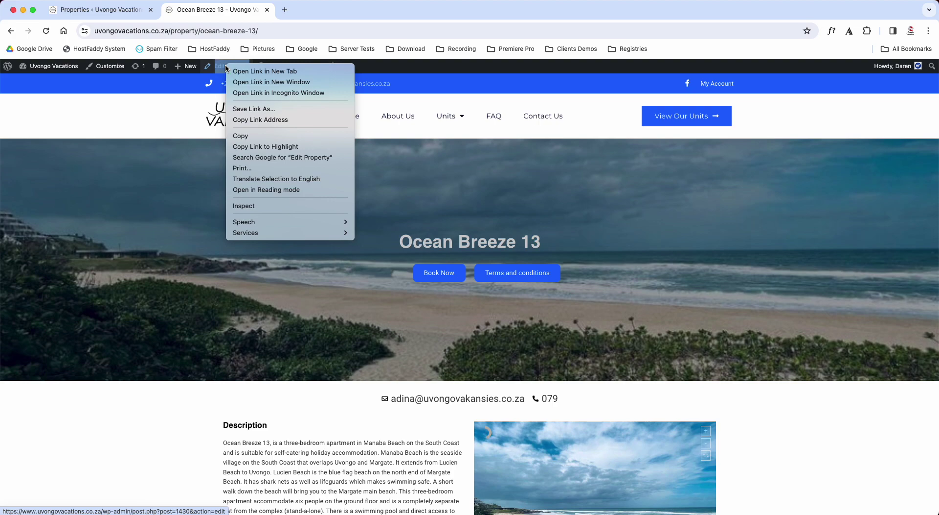
click(240, 71)
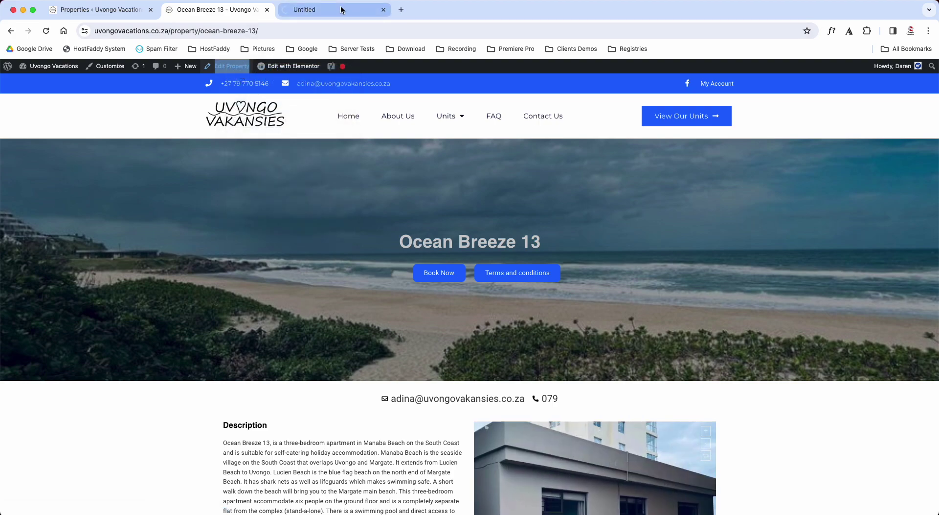
drag(294, 10, 227, 8)
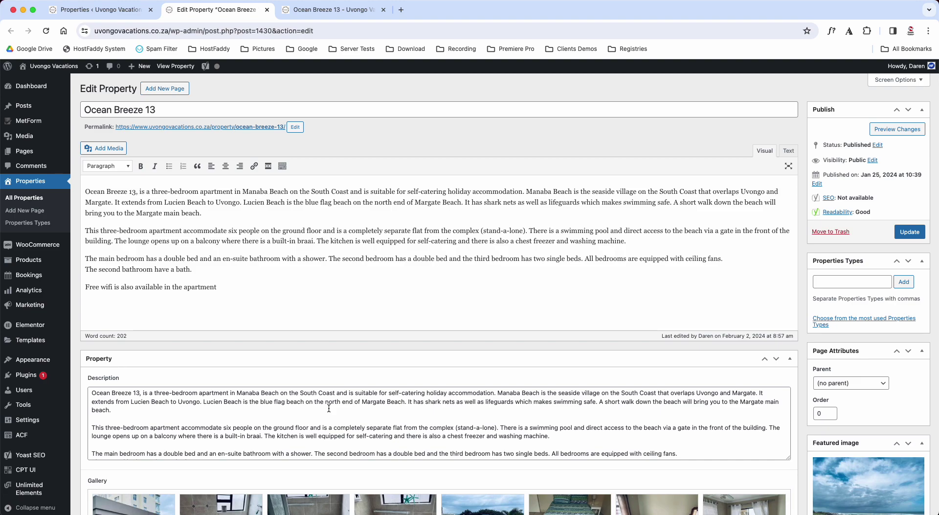
scroll(329, 408, down, 10)
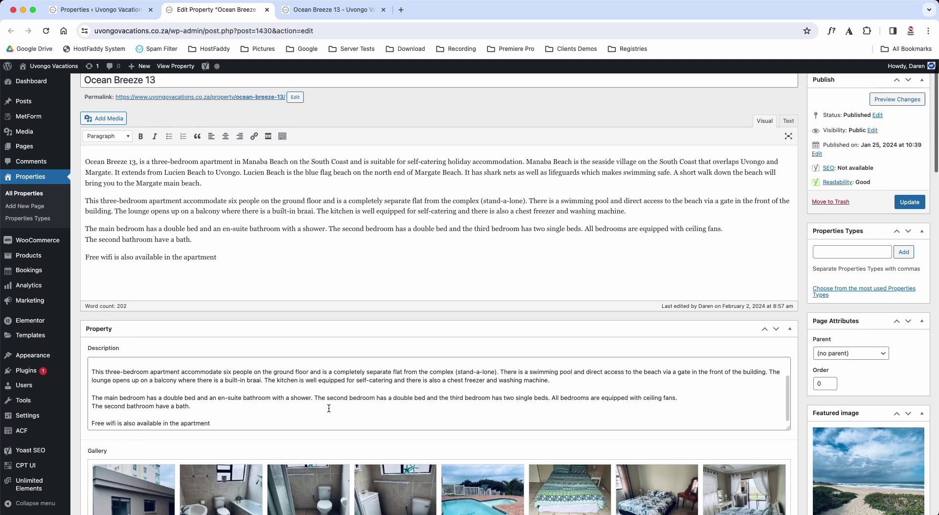
scroll(330, 412, up, 15)
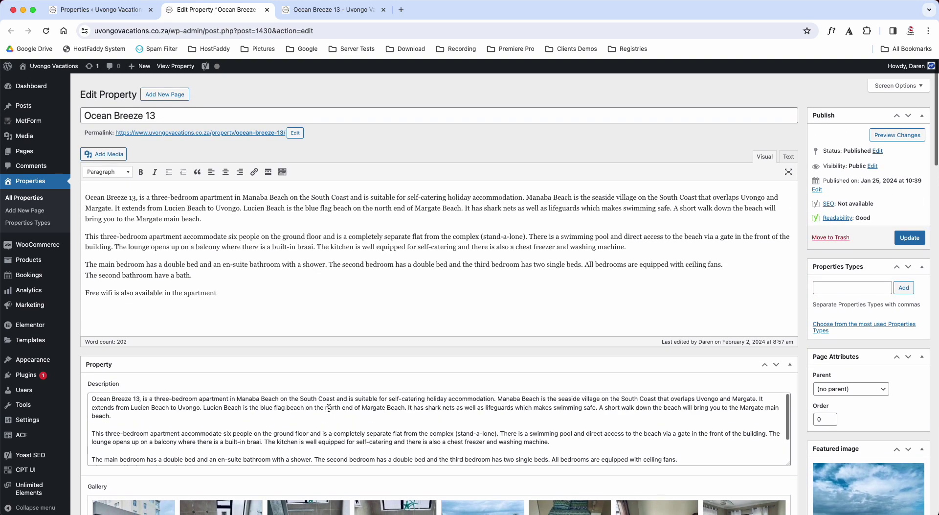
click(327, 10)
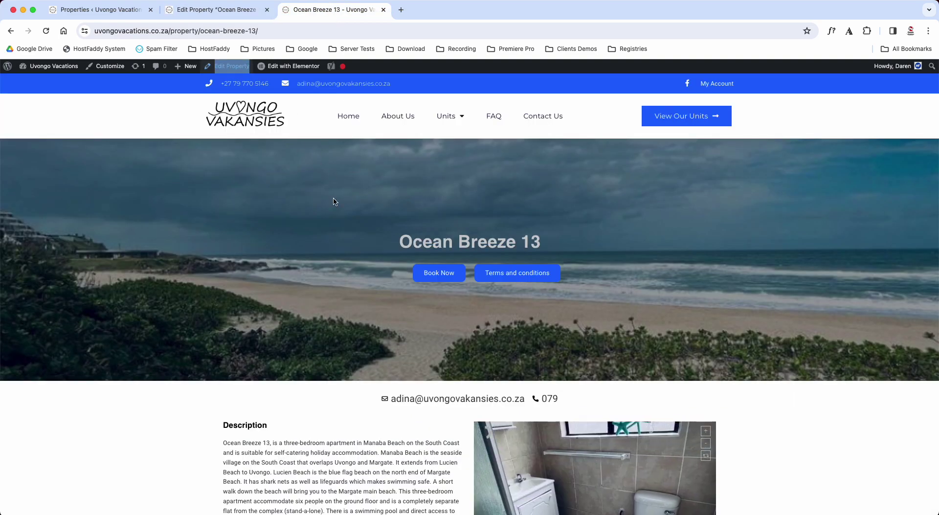
scroll(335, 202, down, 3)
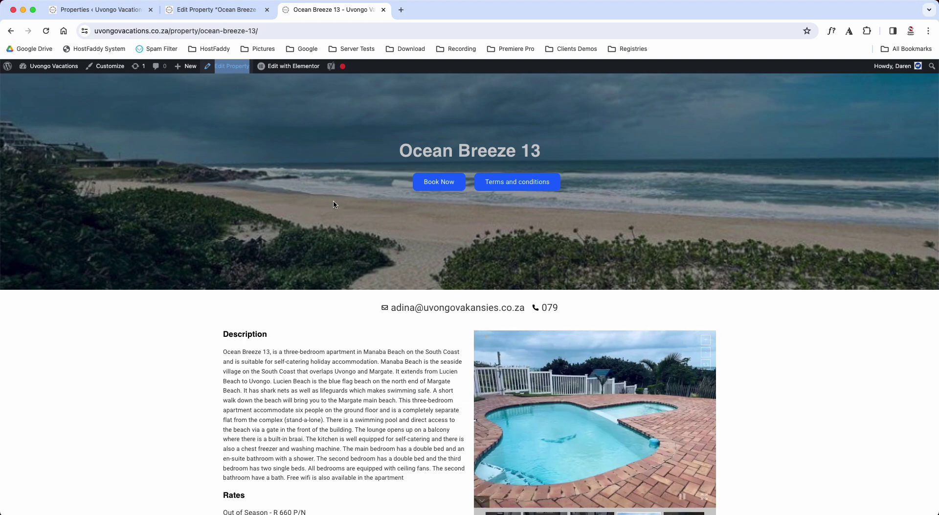
double_click(546, 312)
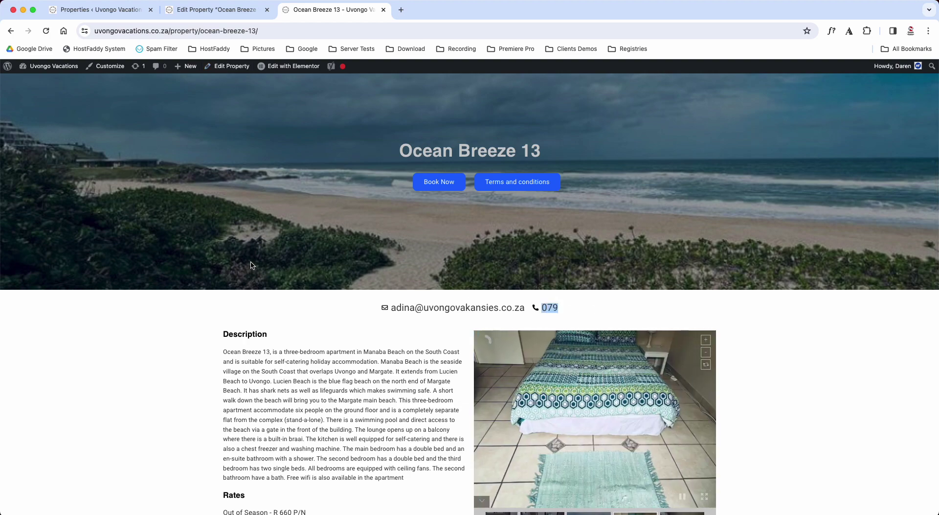
scroll(251, 265, up, 3)
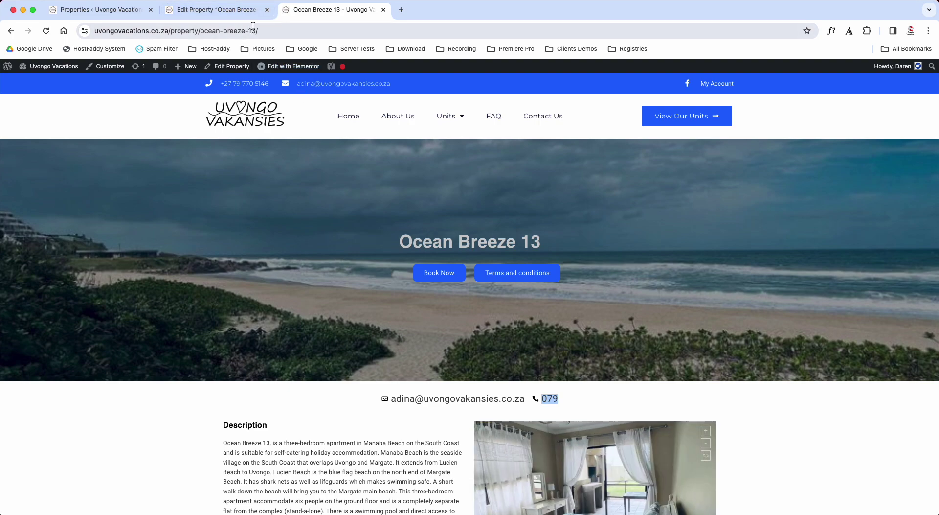
Select the four description paragraphs and the Property Description text in the Ocean Breeze 13 editor
click(239, 10)
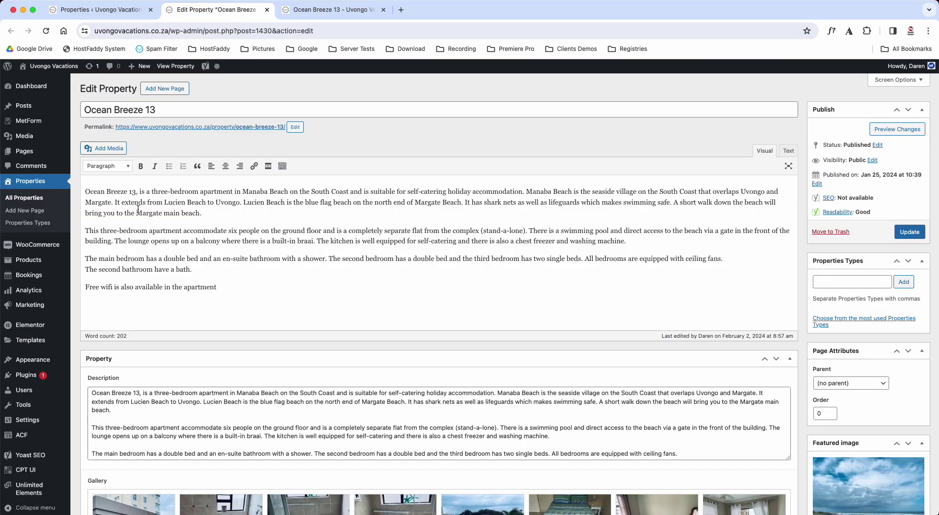
drag(87, 191, 251, 294)
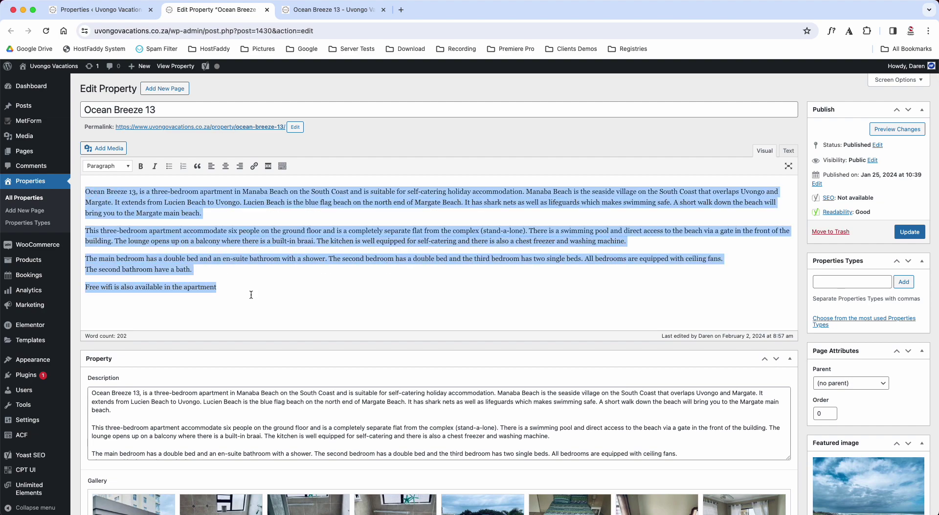
scroll(251, 294, down, 1)
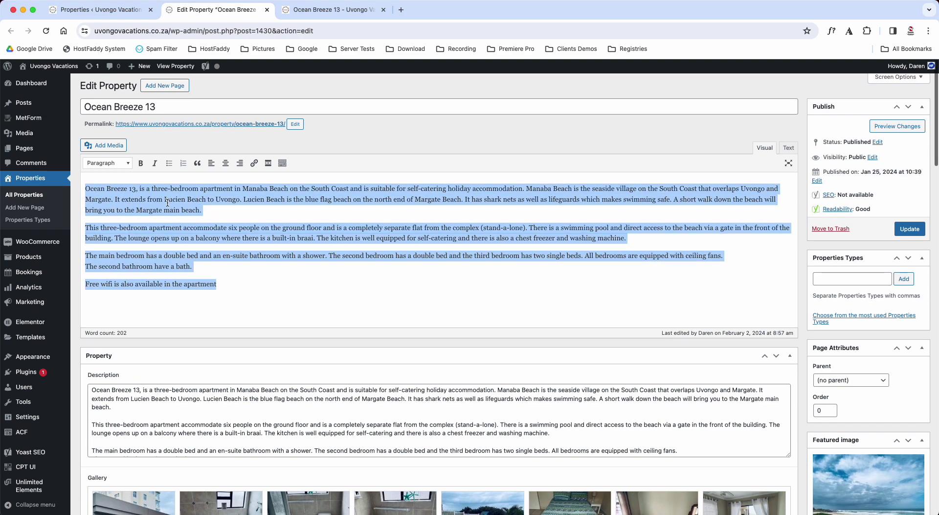
click(85, 187)
drag(85, 188, 262, 300)
drag(92, 390, 273, 455)
drag(225, 284, 79, 182)
Open the live site's Our Units listing in a new tab and look through it
click(333, 9)
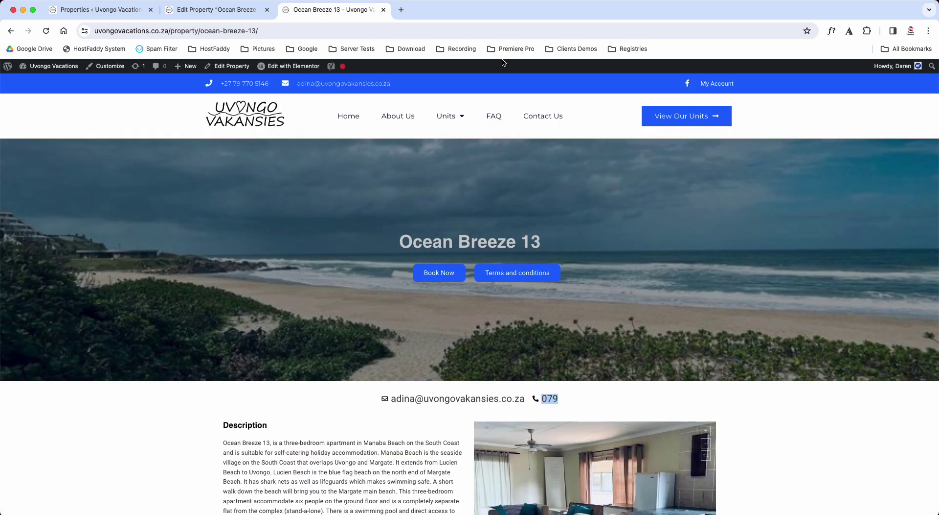
right_click(686, 113)
click(705, 116)
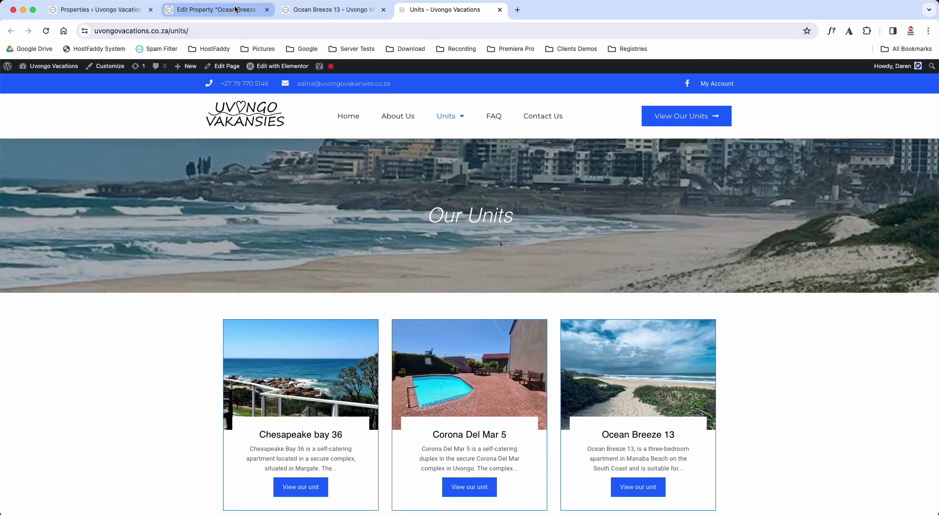
click(230, 10)
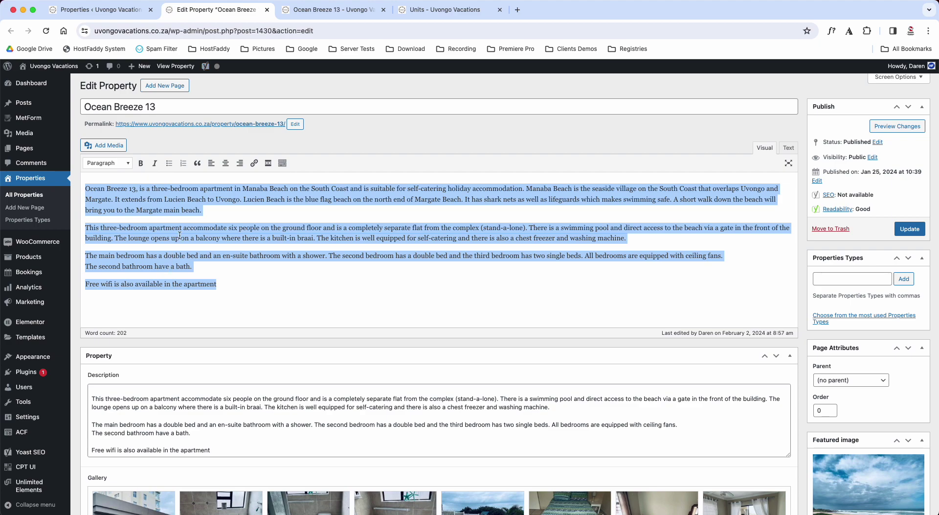
click(444, 10)
scroll(85, 473, down, 2)
scroll(86, 473, down, 1)
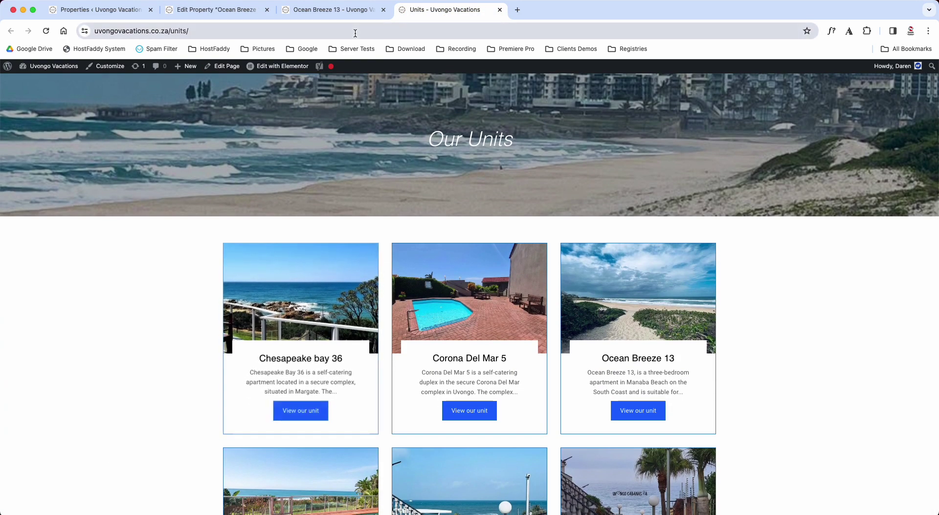
click(333, 9)
click(230, 10)
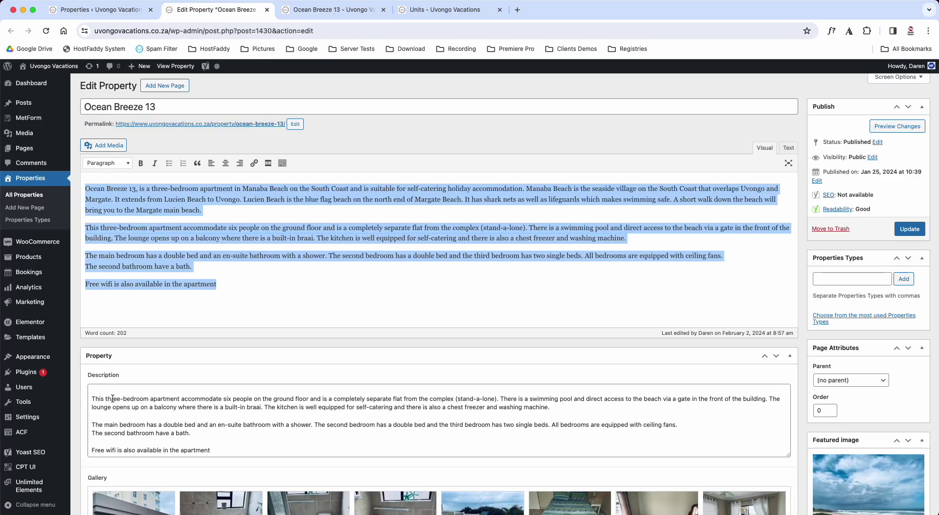
Check the live page's description text, then return to the editor with selections cleared
click(328, 15)
scroll(284, 389, down, 5)
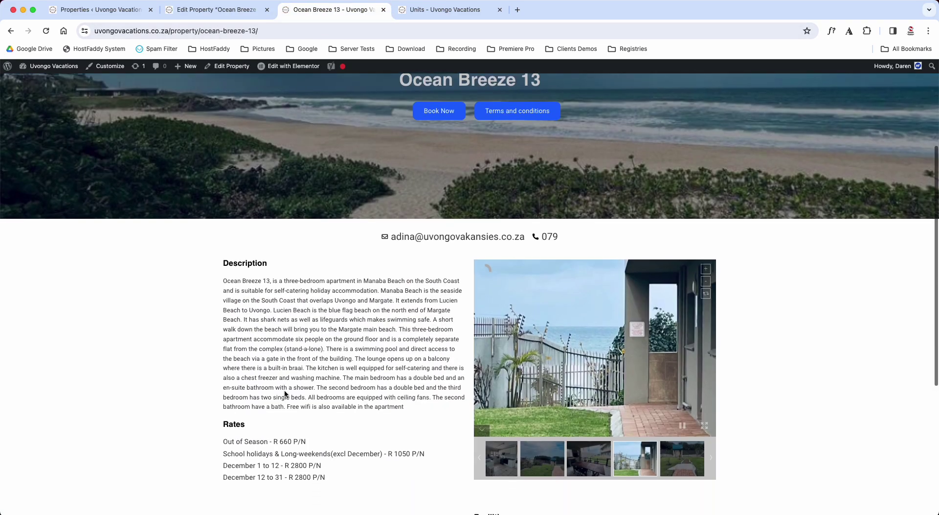
drag(224, 258, 444, 375)
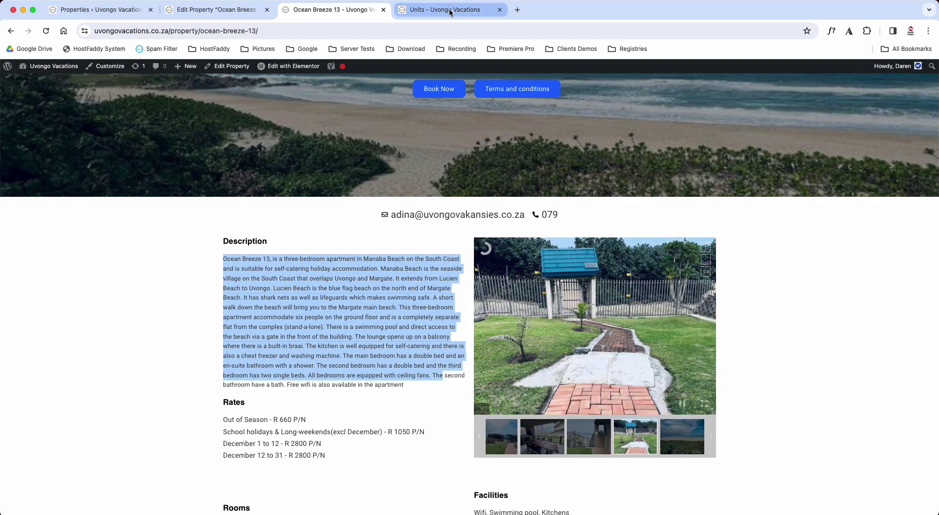
click(202, 9)
click(154, 204)
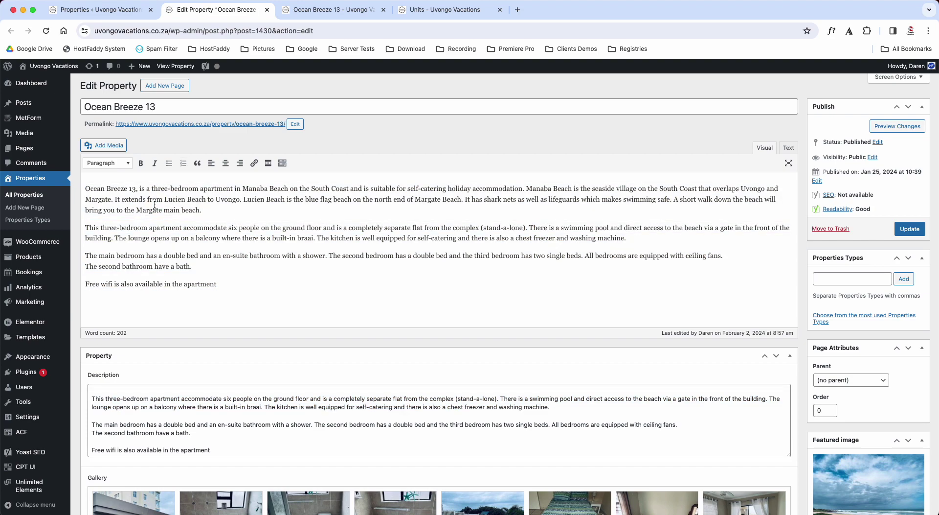
Reorder the beach photos in the Gallery box and open the Add to gallery media picker
click(163, 411)
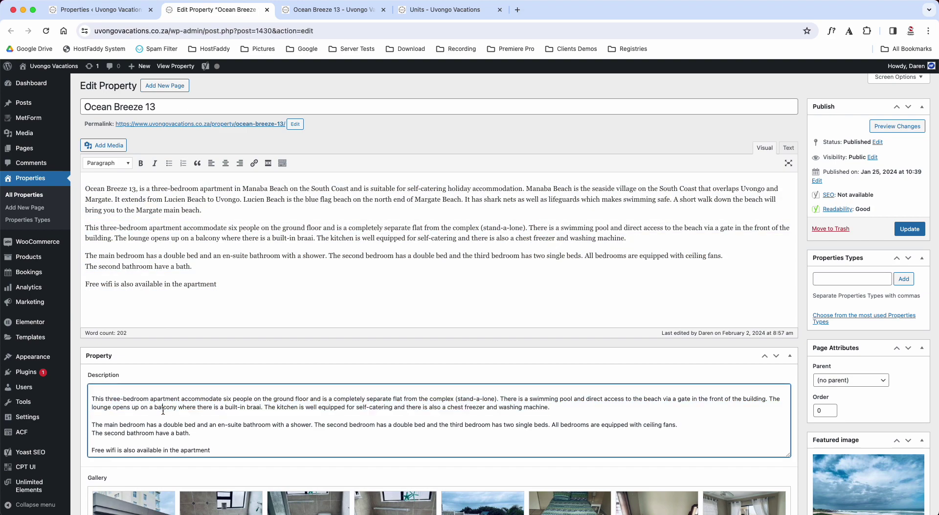
scroll(163, 411, down, 5)
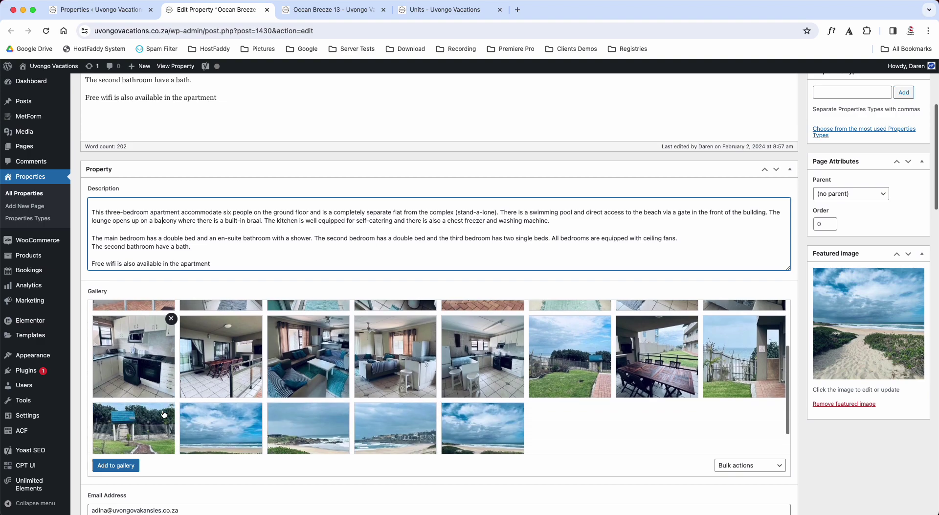
drag(509, 408, 373, 415)
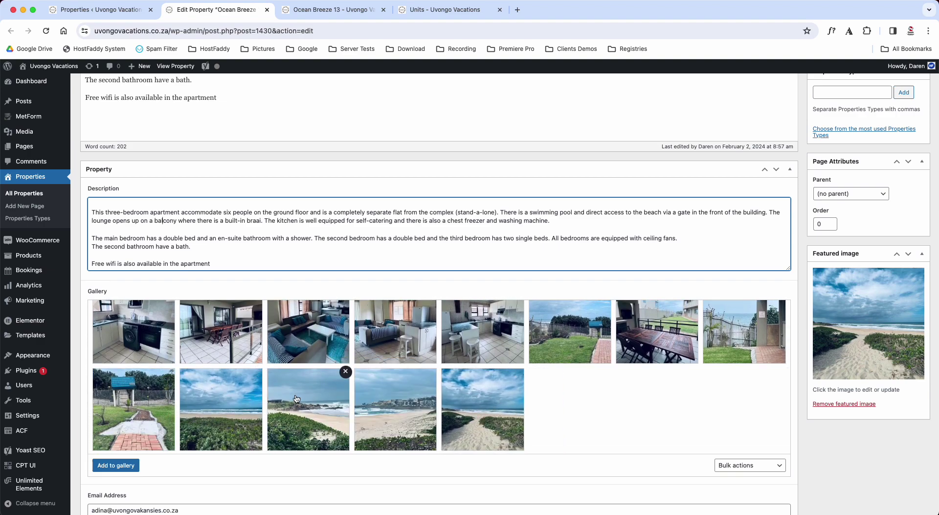
scroll(296, 397, up, 2)
scroll(296, 398, down, 3)
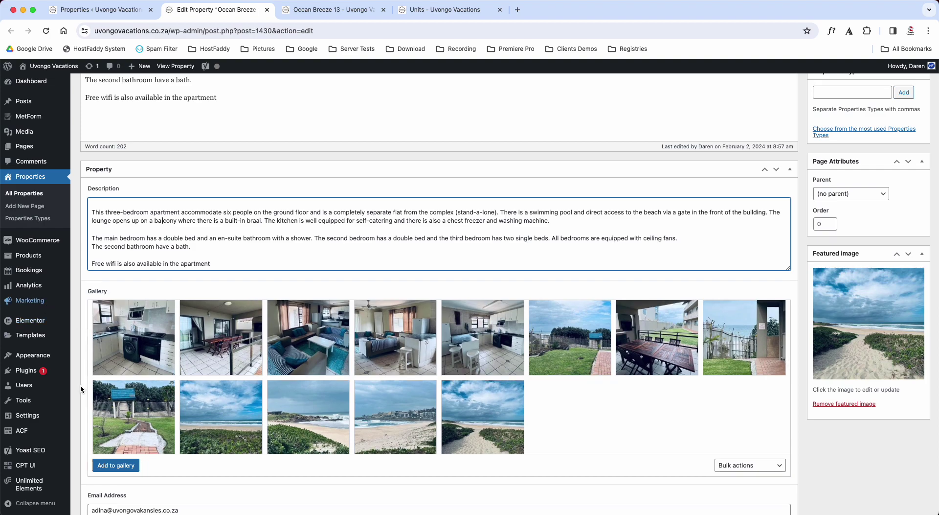
scroll(80, 385, down, 1)
scroll(80, 384, down, 2)
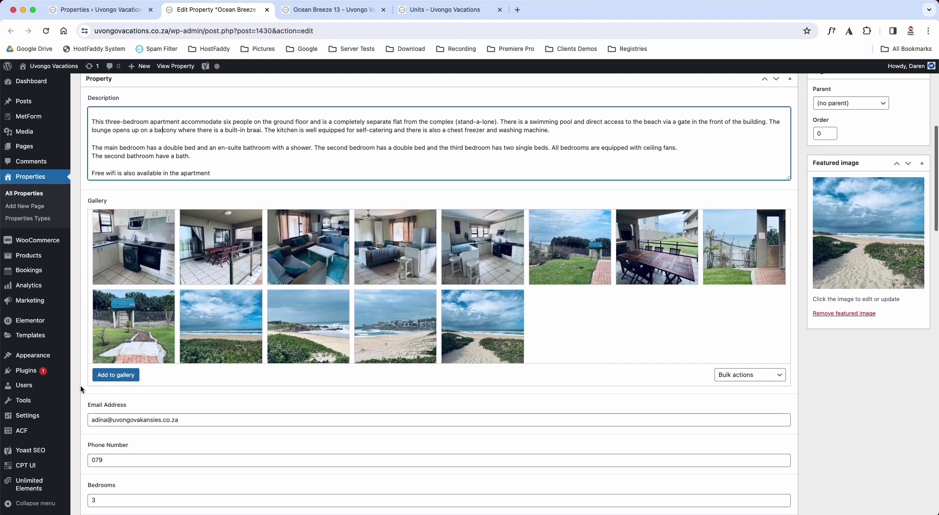
click(110, 374)
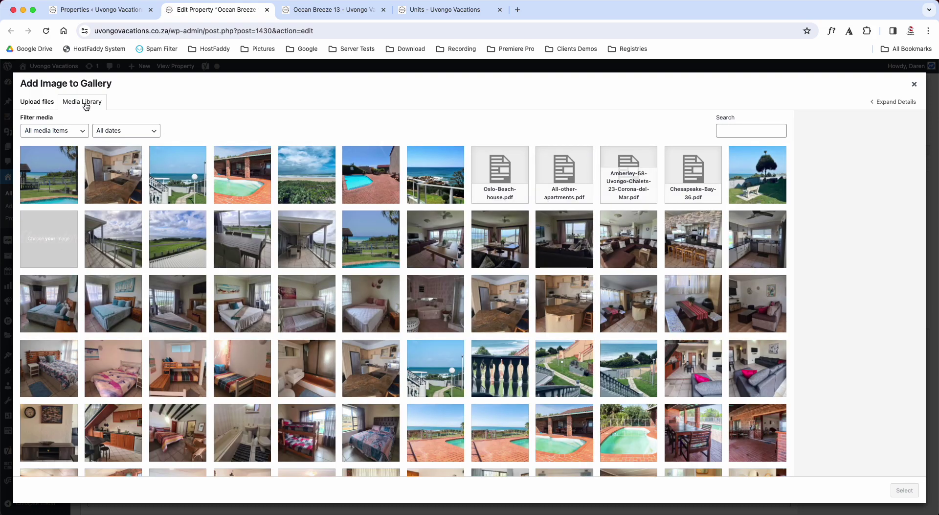
View the Upload files tab, then close the Add Image to Gallery dialog without adding images
scroll(390, 346, down, 15)
scroll(390, 346, up, 15)
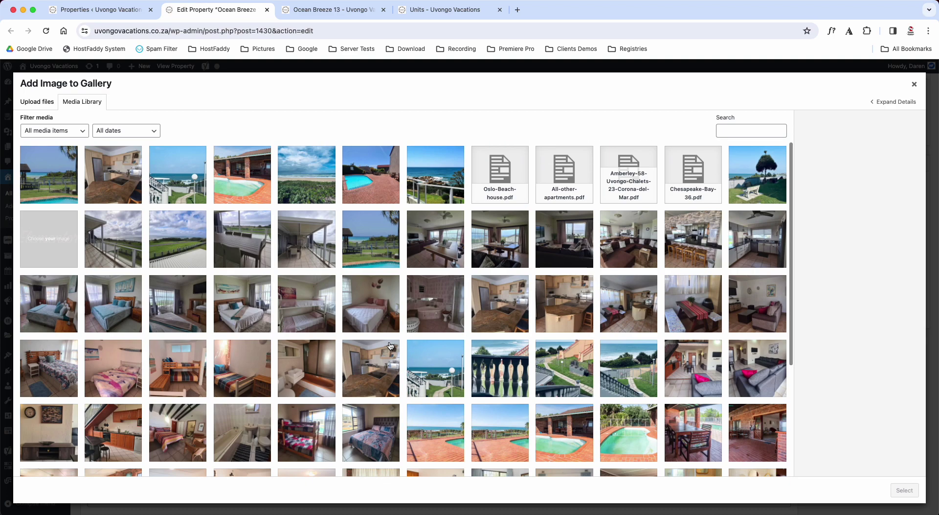
click(39, 102)
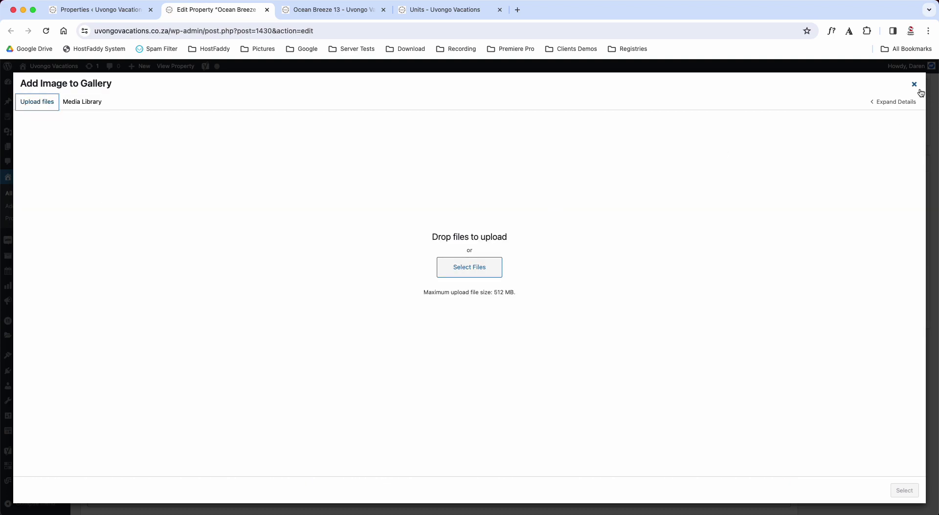
click(914, 85)
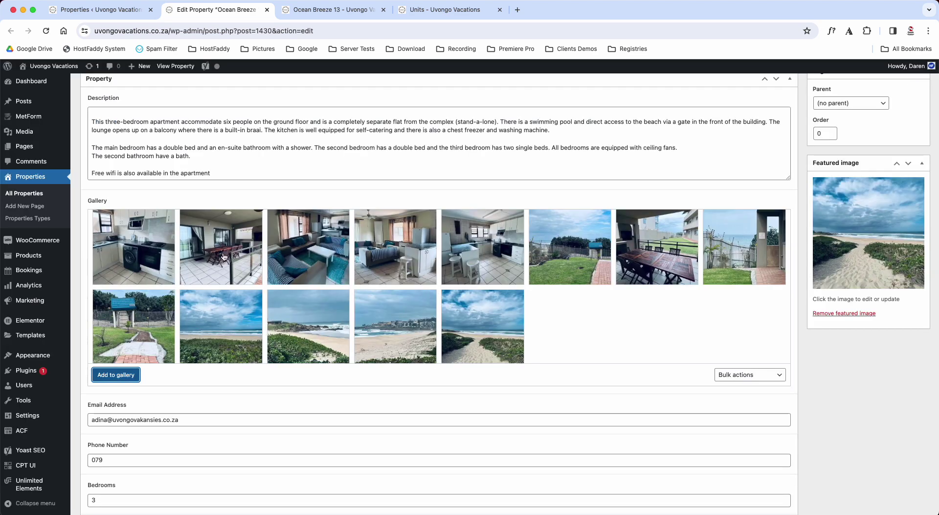
Paste the full contact number into Phone Number and prefix it with a leading 0
scroll(274, 259, up, 3)
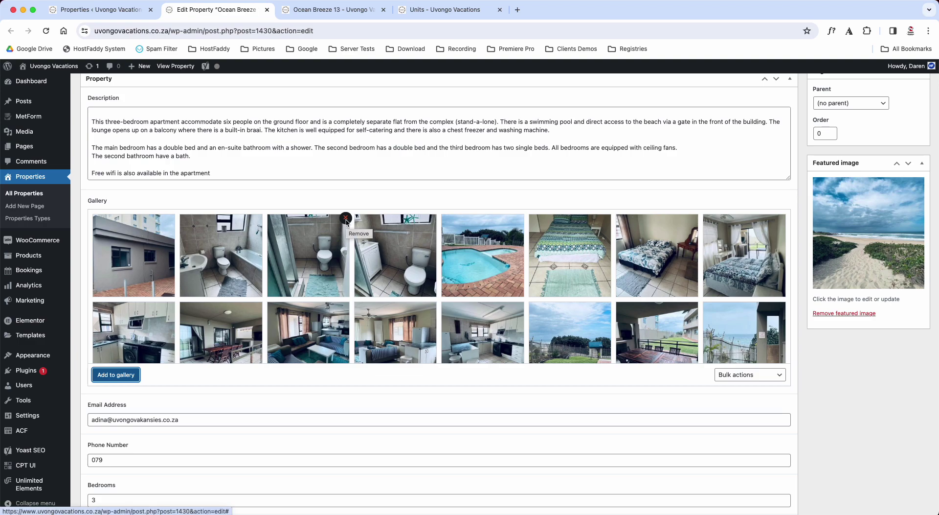
scroll(207, 347, down, 3)
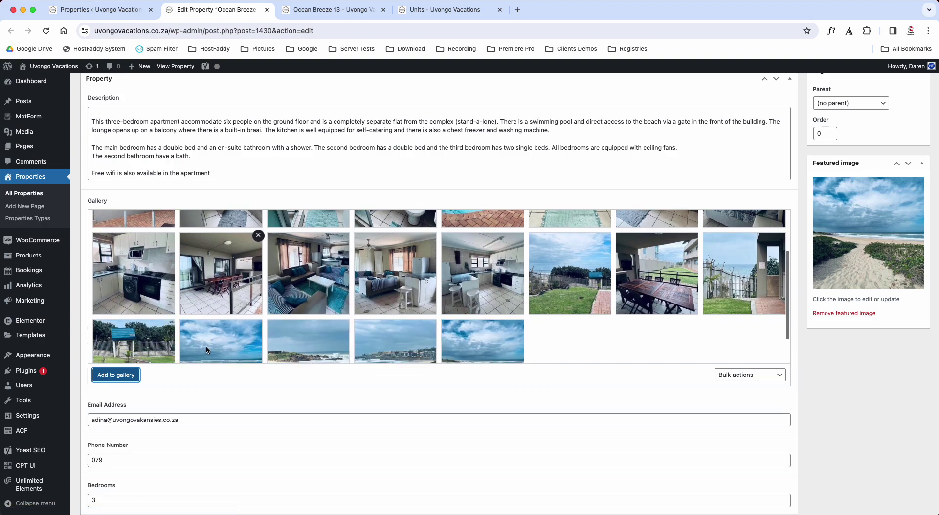
scroll(74, 404, down, 2)
scroll(74, 405, down, 3)
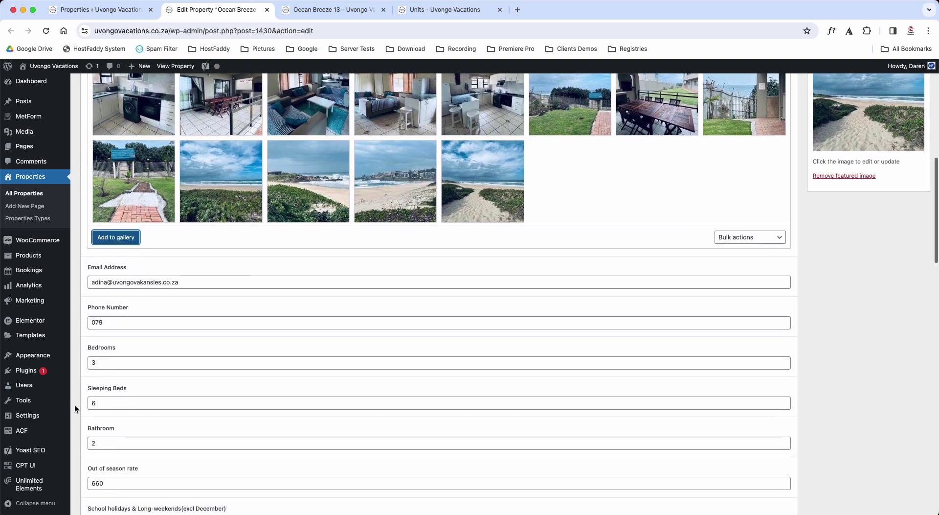
click(105, 321)
key(super+v)
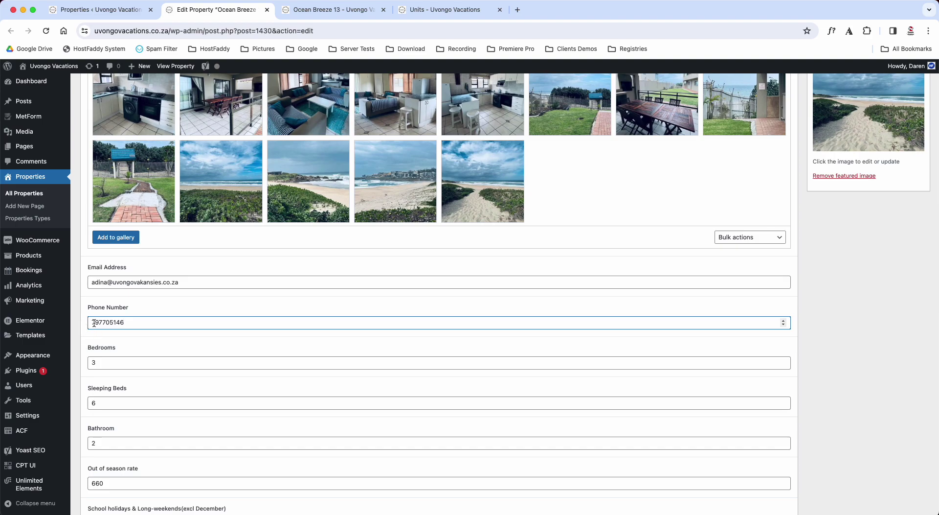
click(90, 322)
text(0)
mouse_move(72, 324)
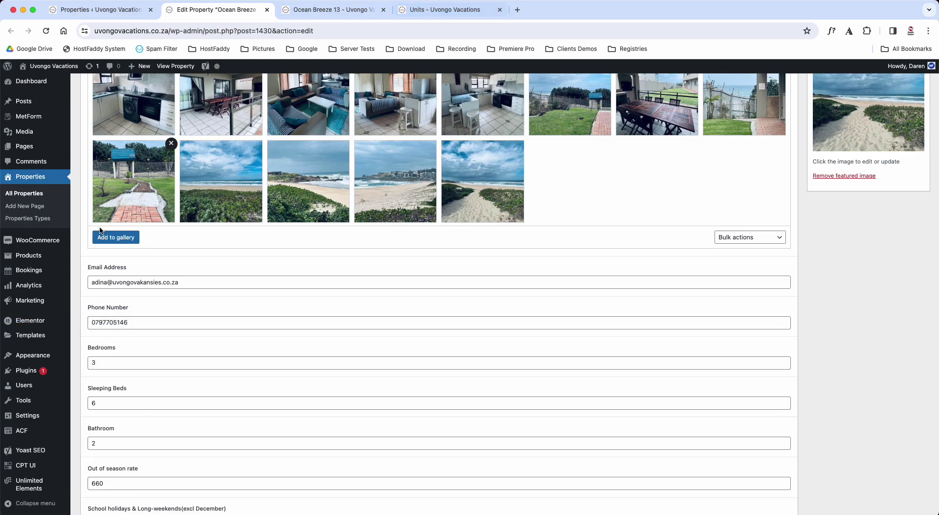
drag(91, 321, 151, 319)
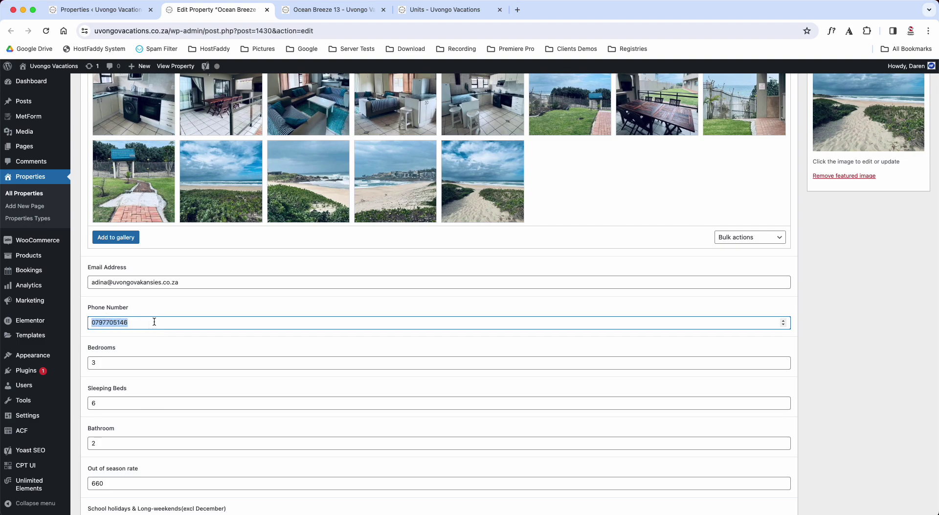
scroll(154, 322, down, 5)
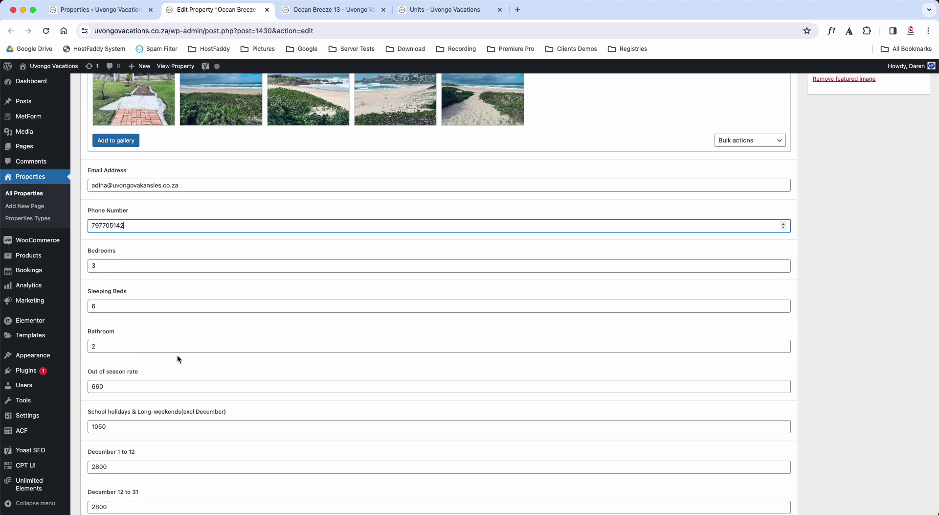
Review the out-of-season, school holidays (1050) and December 1–12 rates, leaving them unchanged
scroll(177, 355, down, 4)
drag(111, 292, 83, 292)
click(75, 292)
drag(92, 333, 121, 331)
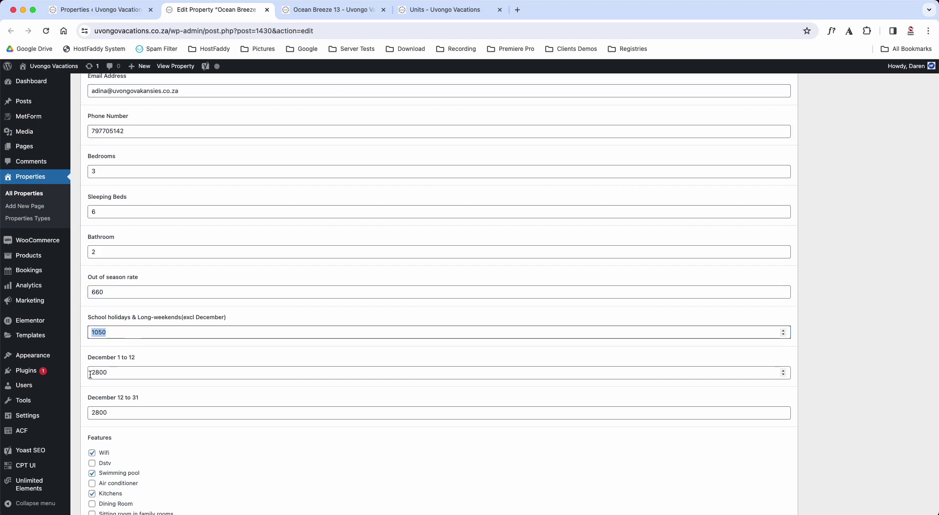
drag(89, 373, 127, 368)
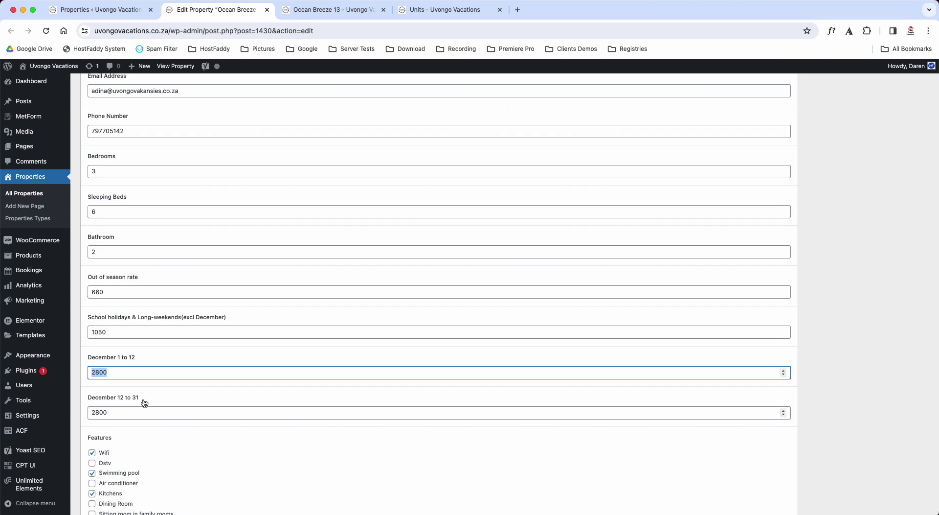
scroll(144, 403, down, 3)
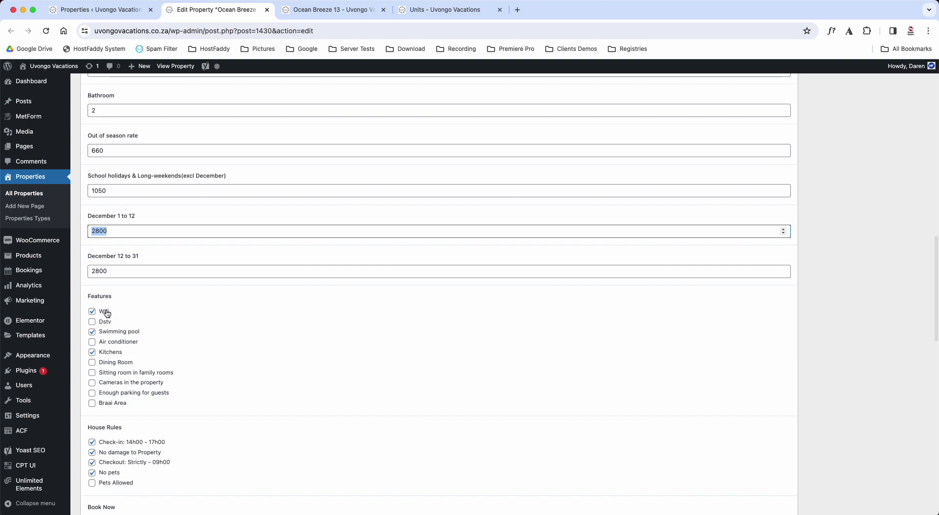
Untick Braai Area in the property's Features list
click(93, 393)
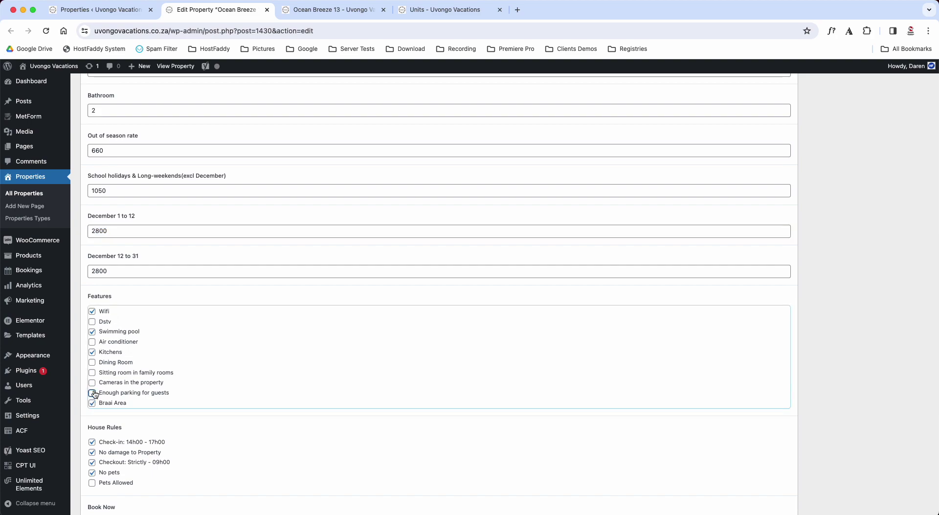
click(92, 402)
scroll(94, 407, down, 2)
scroll(95, 411, down, 1)
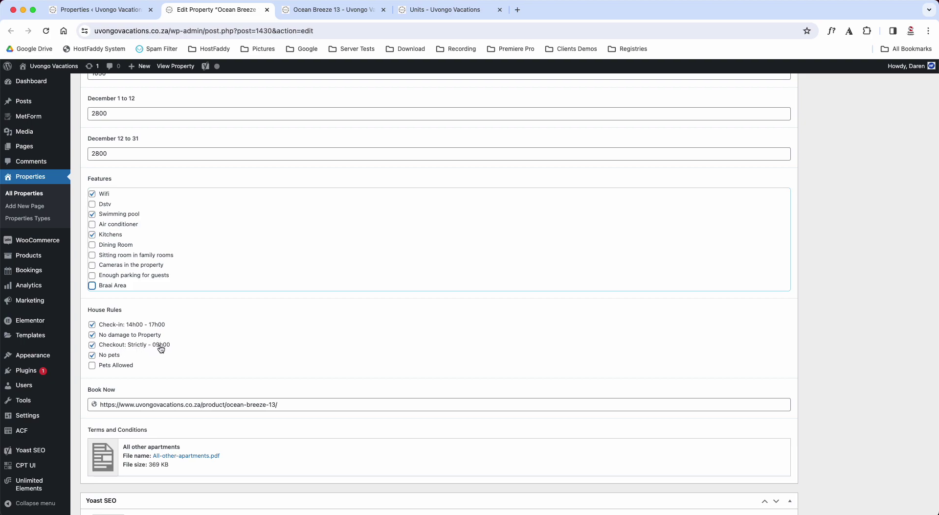
Keep the House Rules at No pets ticked, with Pets Allowed unticked
click(93, 357)
click(92, 366)
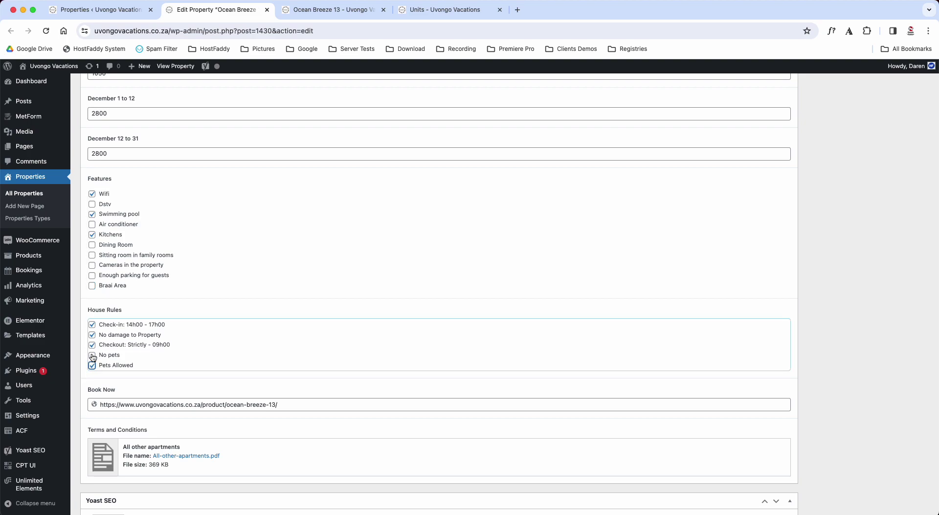
click(93, 357)
click(92, 365)
scroll(98, 391, down, 3)
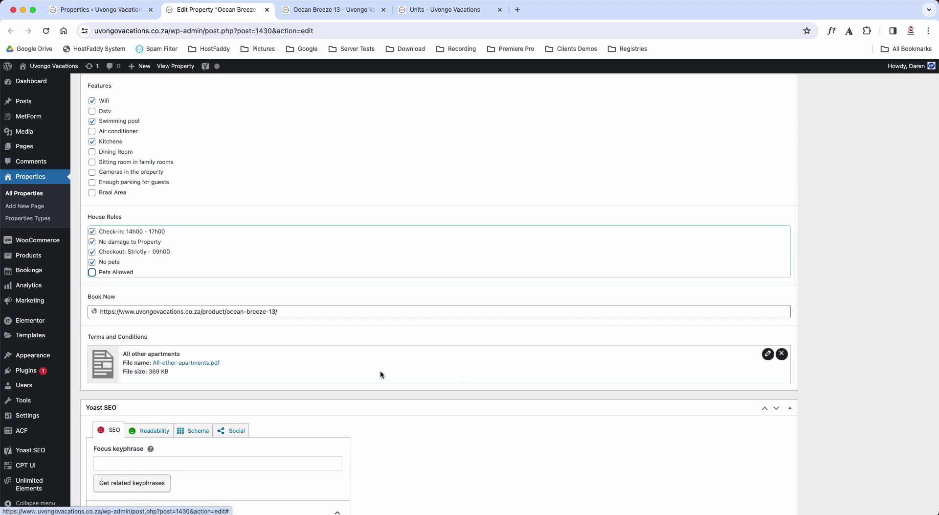
click(783, 354)
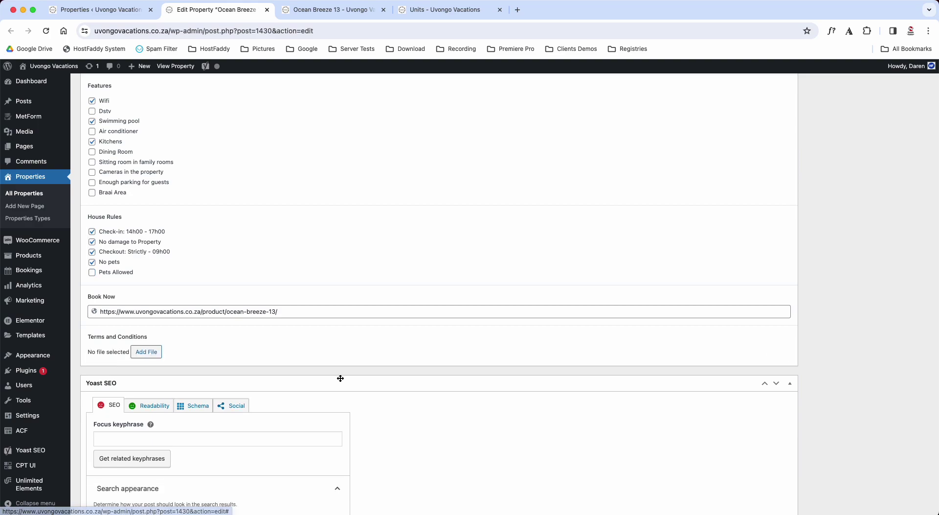
click(153, 353)
click(84, 102)
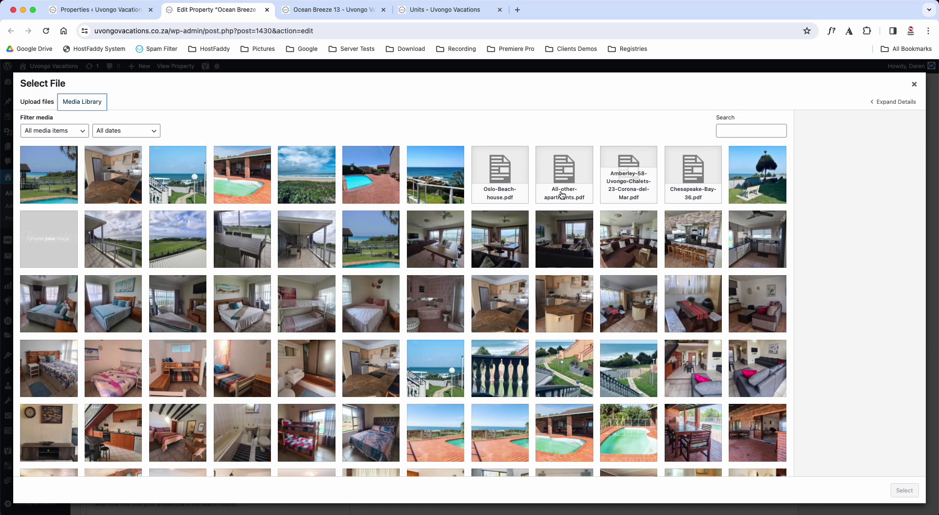
click(565, 178)
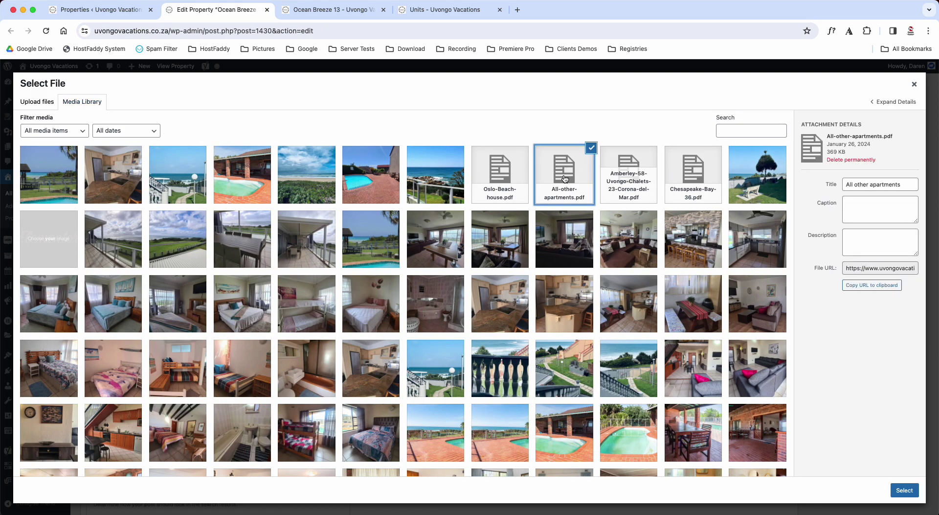
click(905, 490)
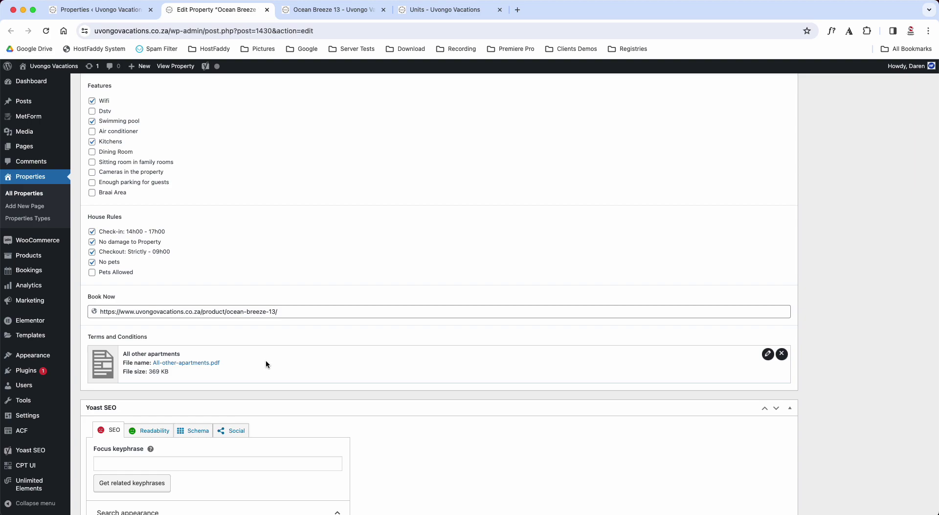
Open the products list in a new tab and view the live Ocean Breeze 13 product page
drag(287, 311, 137, 297)
click(82, 314)
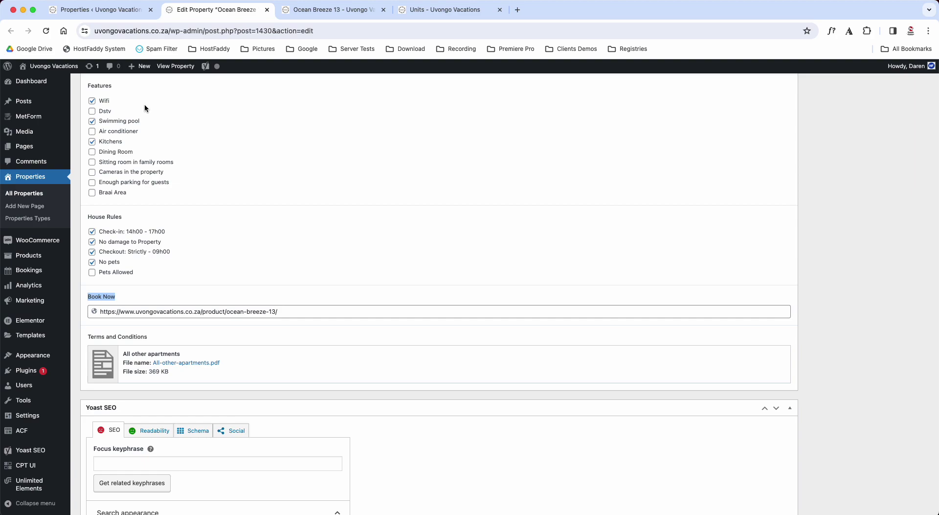
mouse_move(24, 259)
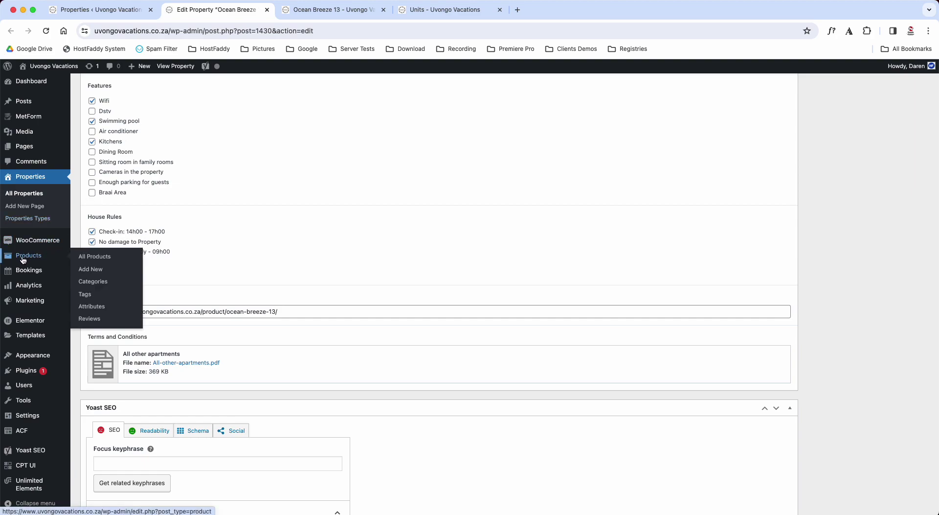
right_click(89, 259)
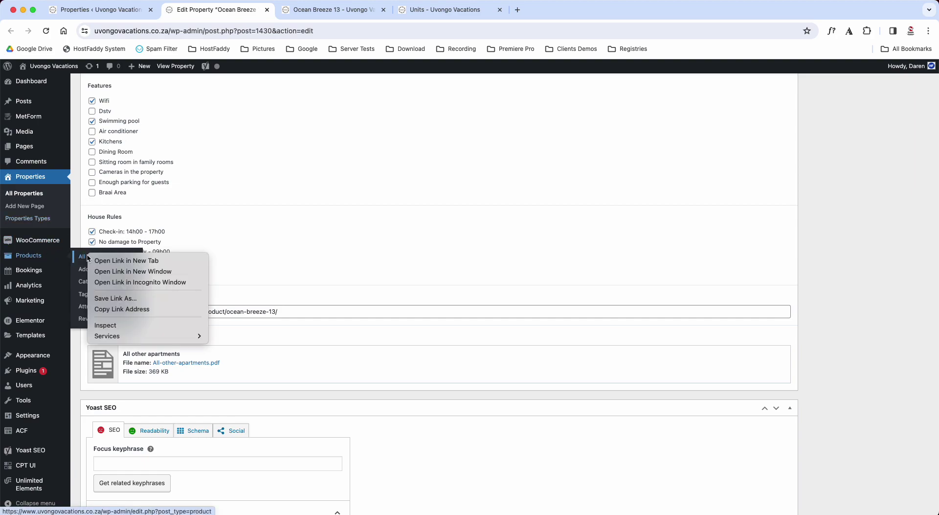
click(97, 261)
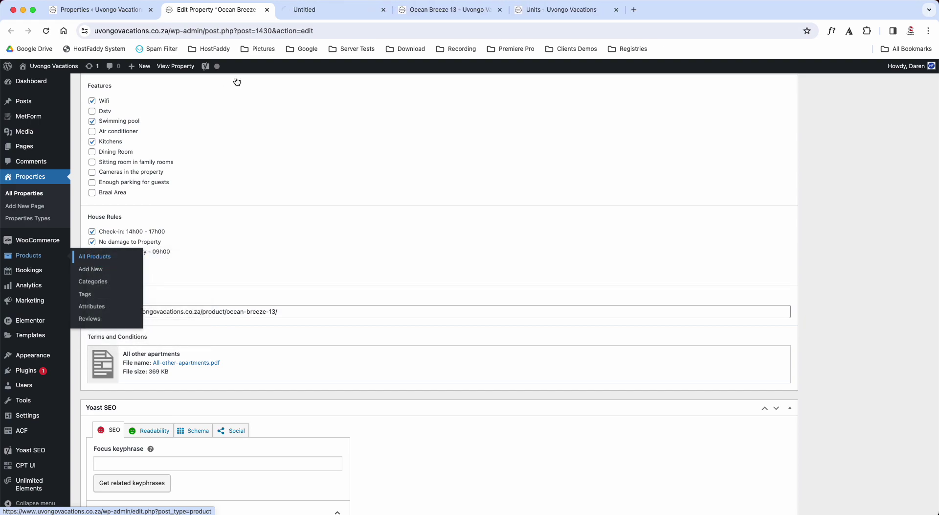
click(320, 7)
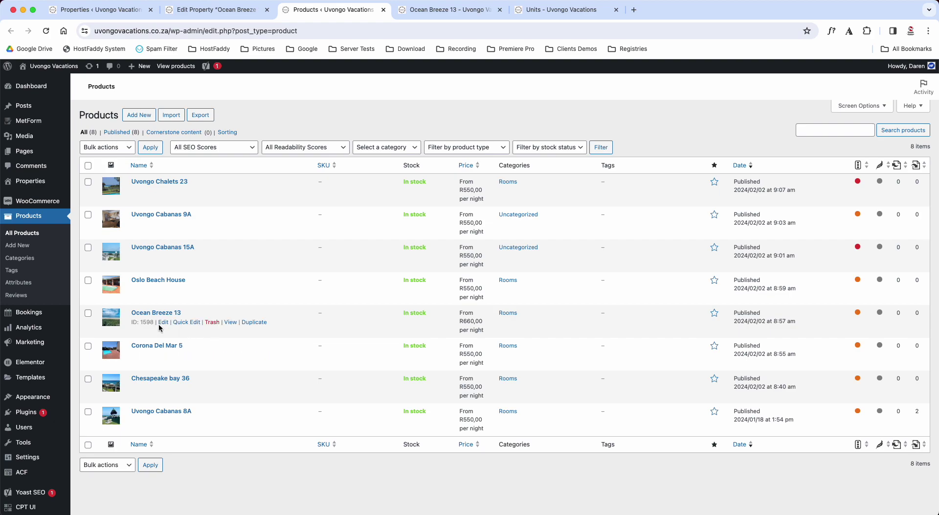
click(230, 322)
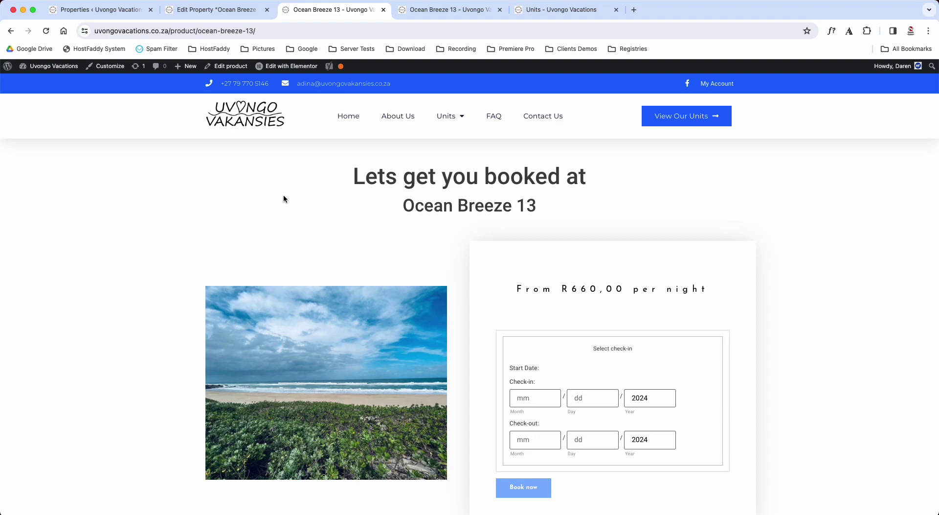
drag(402, 205, 589, 206)
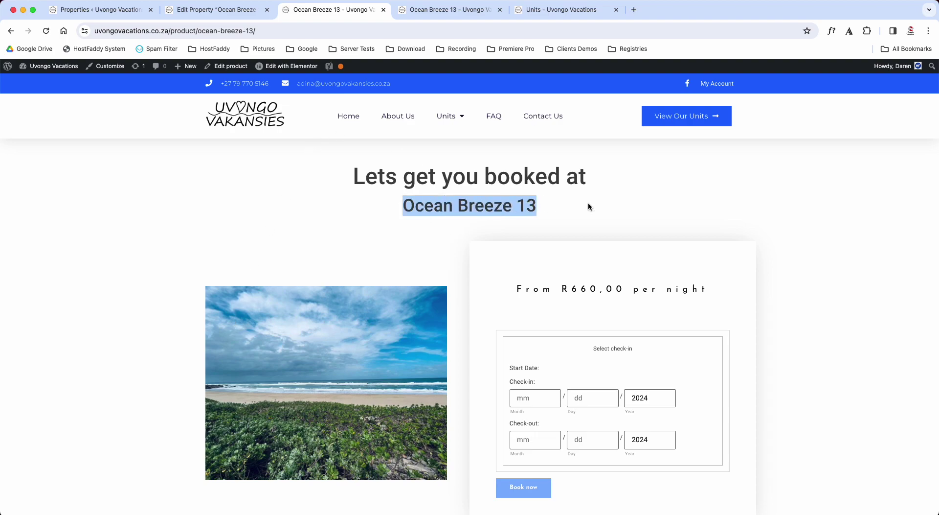
click(197, 31)
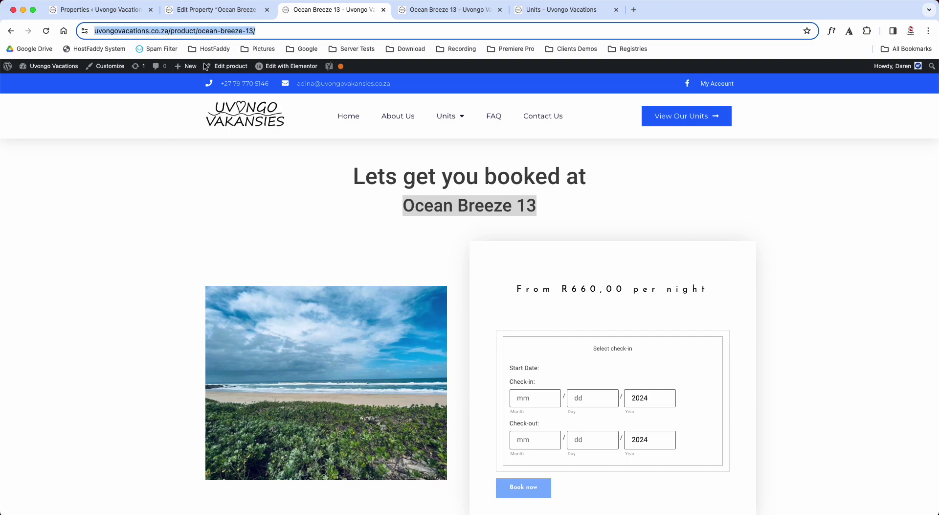
click(230, 9)
click(285, 312)
drag(279, 312, 84, 311)
key(Right)
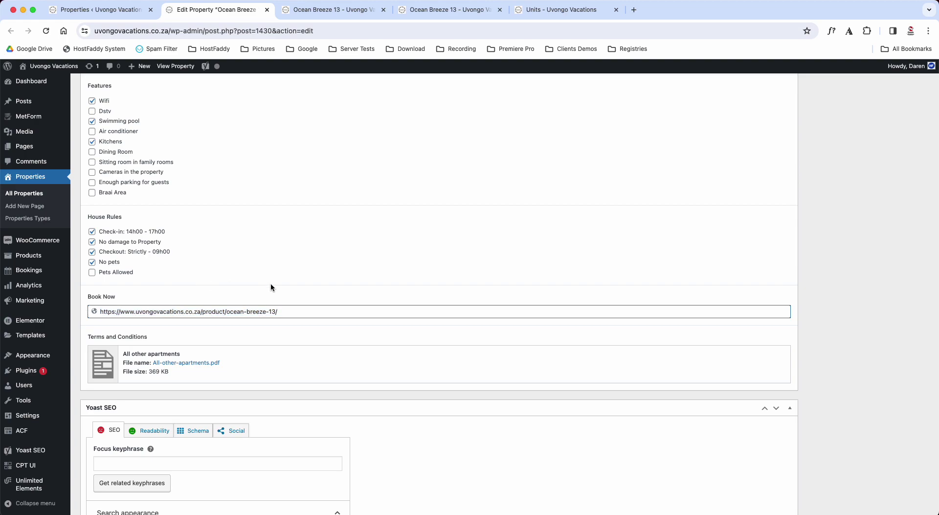
Recheck the Our Units listing and booking page, then scroll back to the top of Edit Property
scroll(273, 288, up, 15)
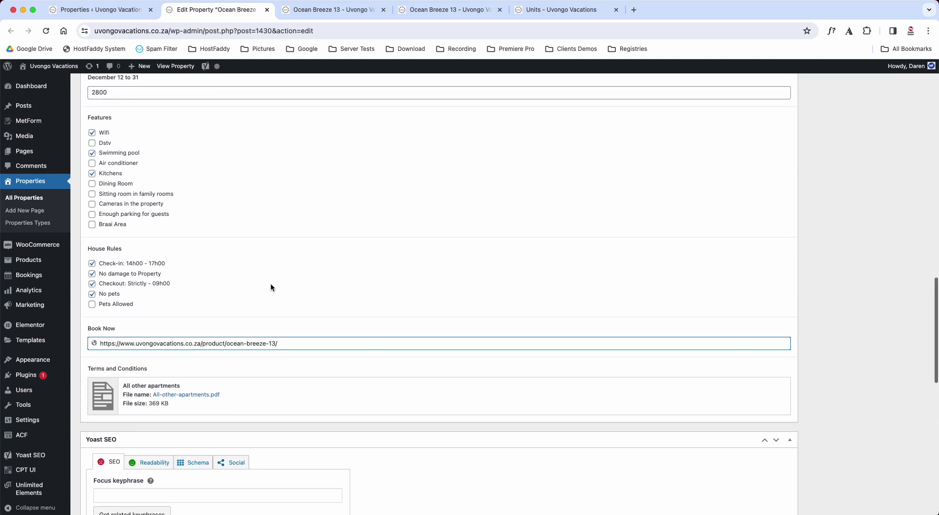
scroll(272, 288, up, 3)
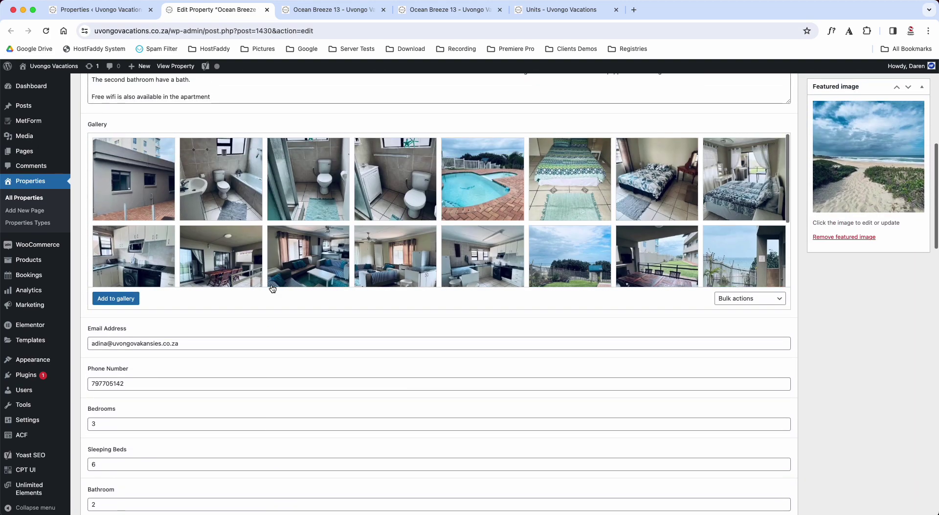
scroll(836, 404, up, 5)
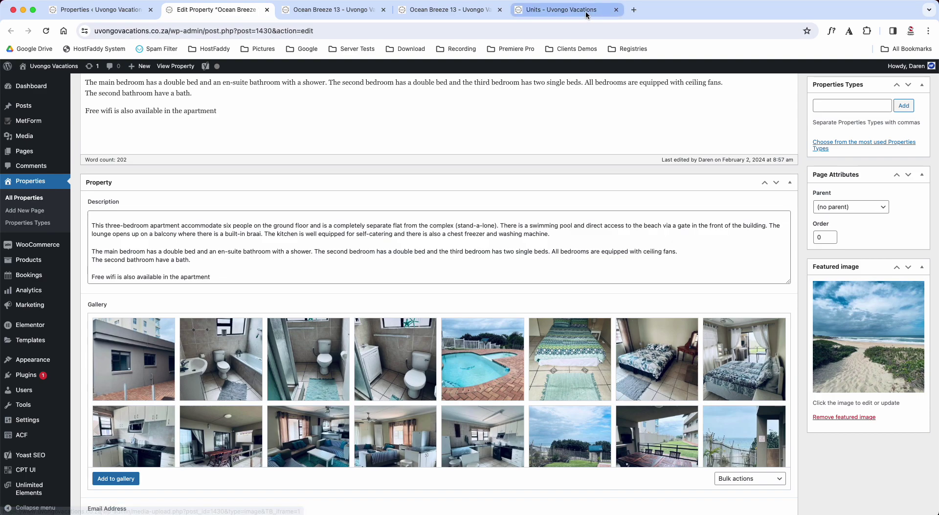
click(562, 10)
scroll(173, 384, down, 5)
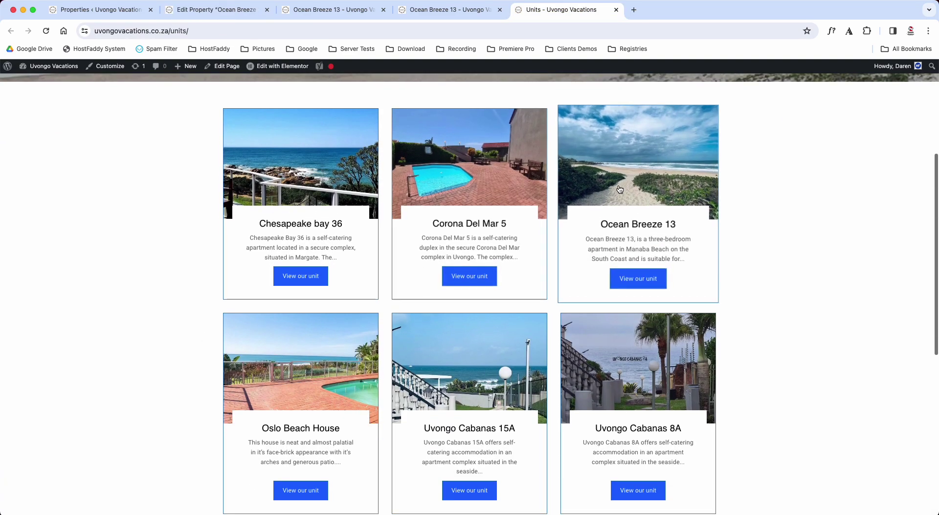
click(340, 6)
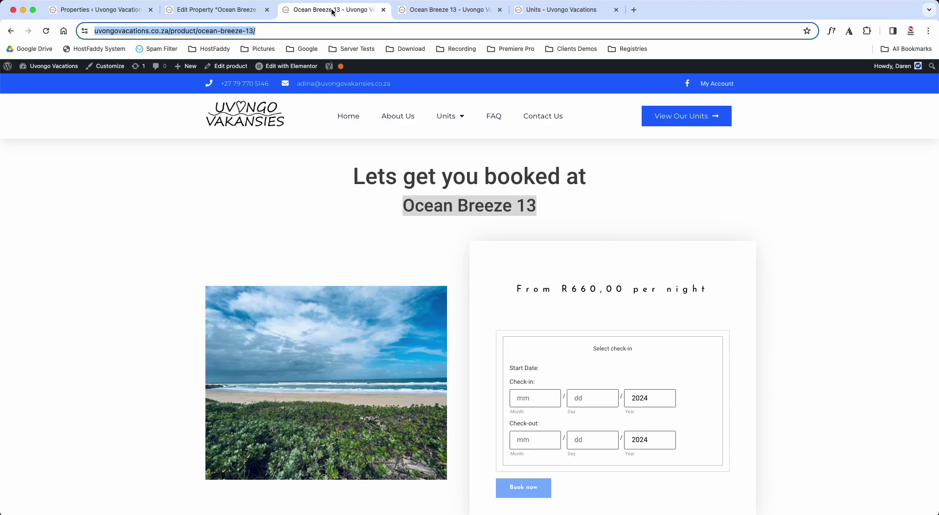
click(197, 11)
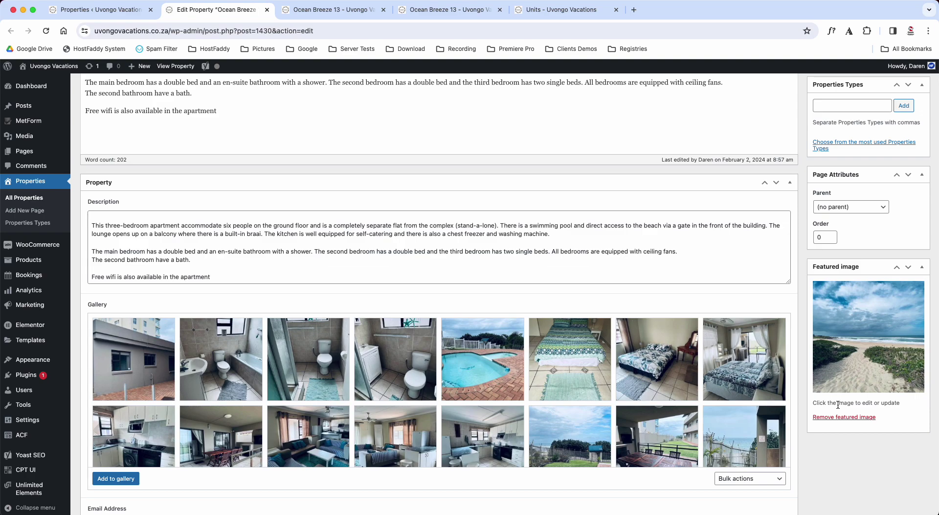
scroll(791, 282, up, 5)
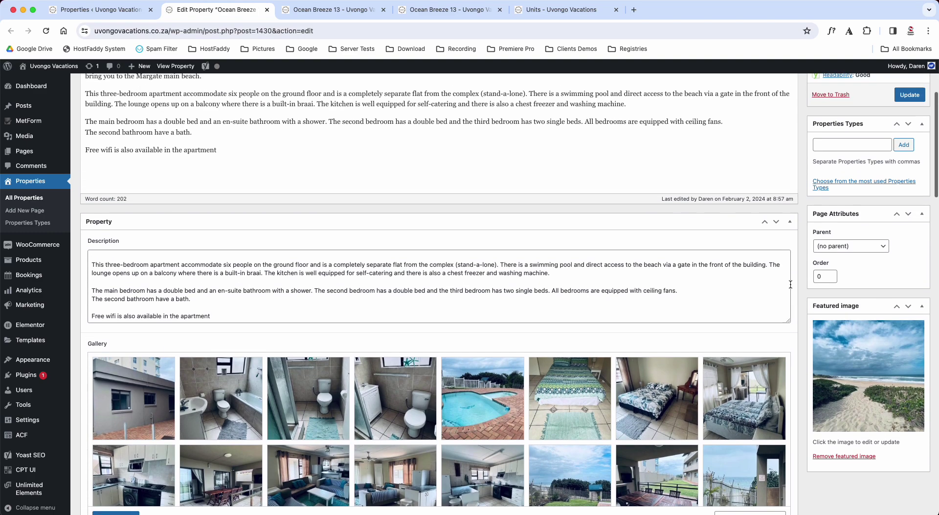
scroll(791, 283, up, 2)
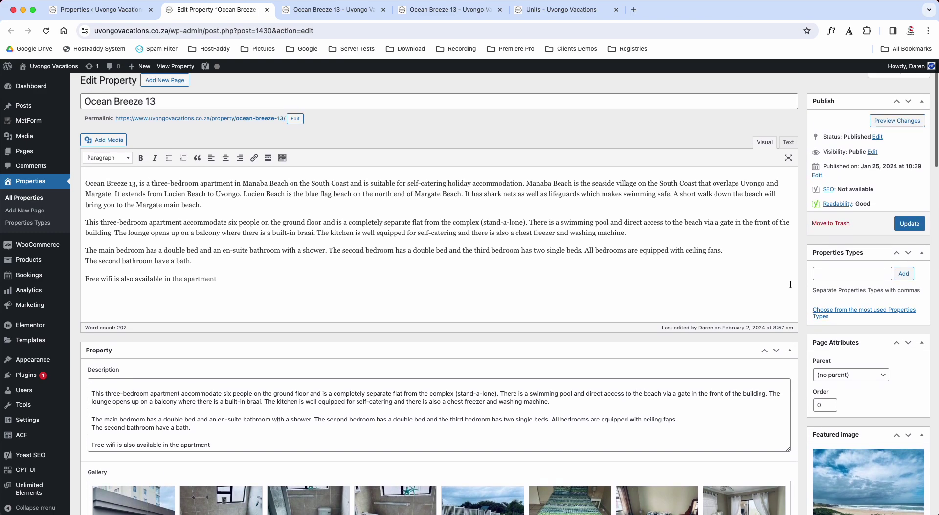
Save the property, close the product booking tab and check the phone number on the reloaded live page
click(903, 232)
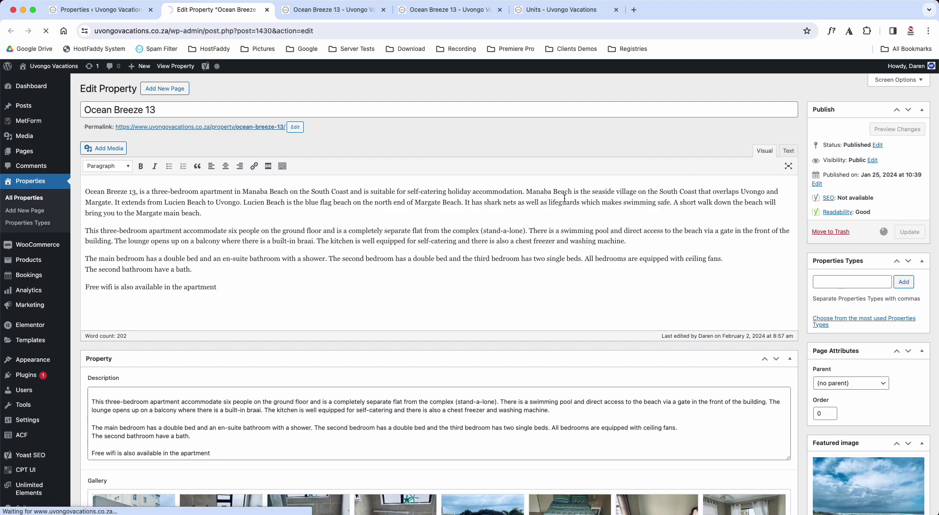
click(339, 11)
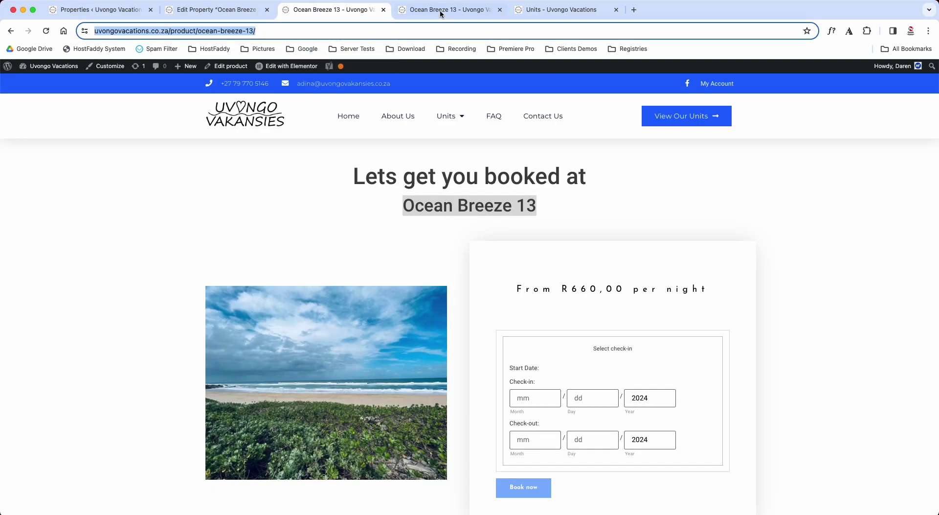
click(383, 10)
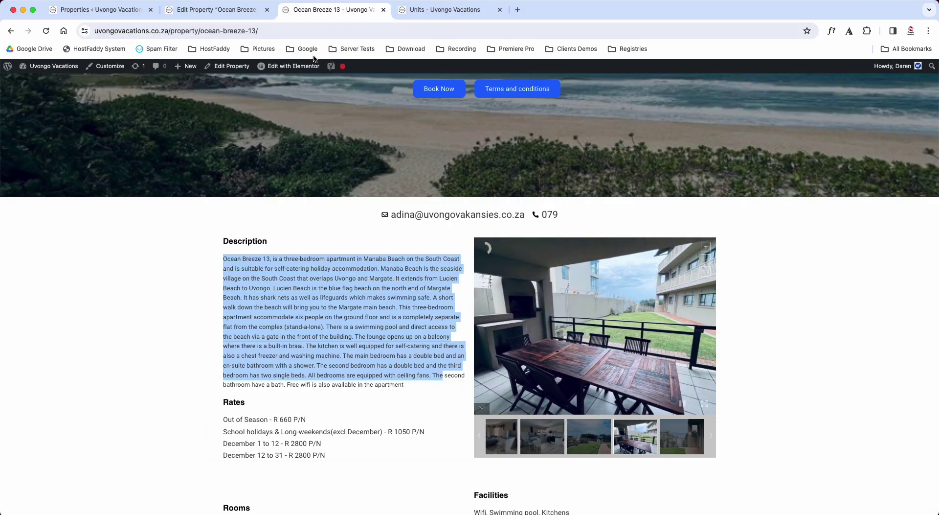
key(super+r)
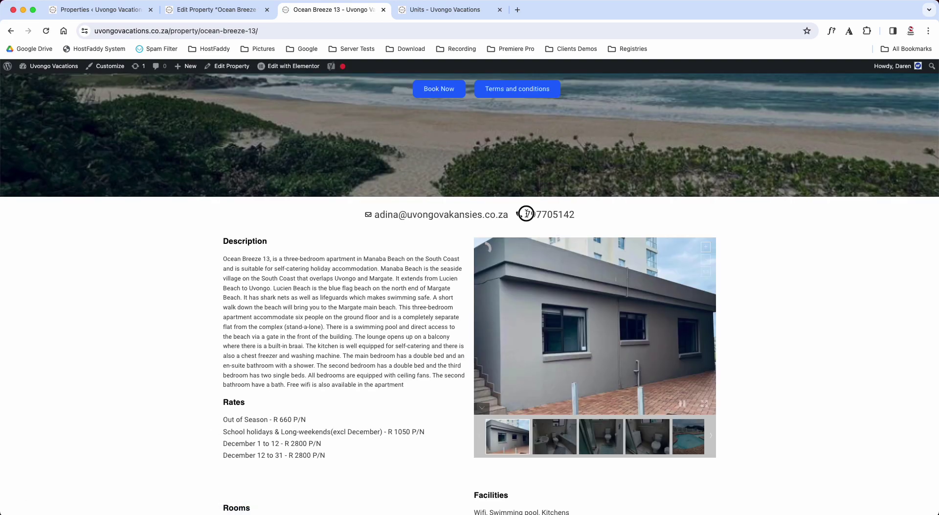
drag(527, 215, 596, 217)
Add a leading 0 to the property's Phone Number and update the property
click(186, 15)
scroll(227, 413, down, 15)
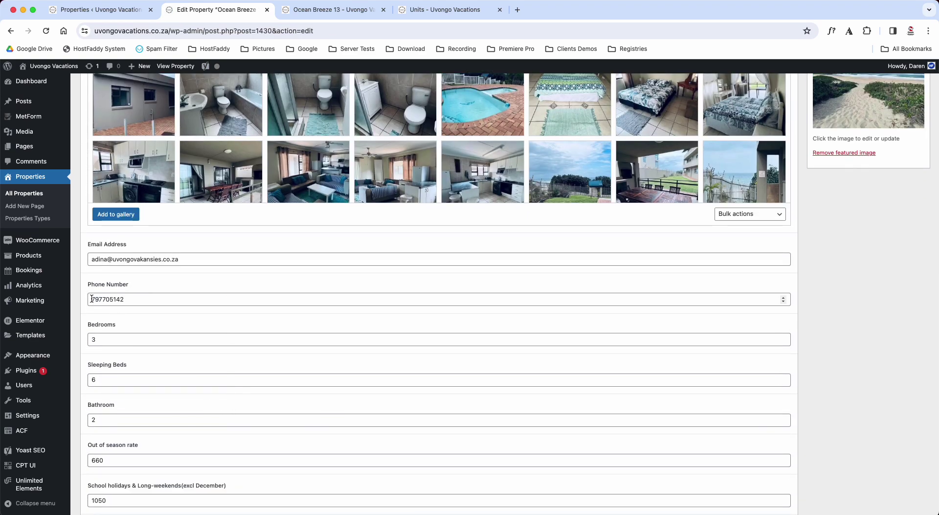
click(91, 299)
text(0)
key(Return)
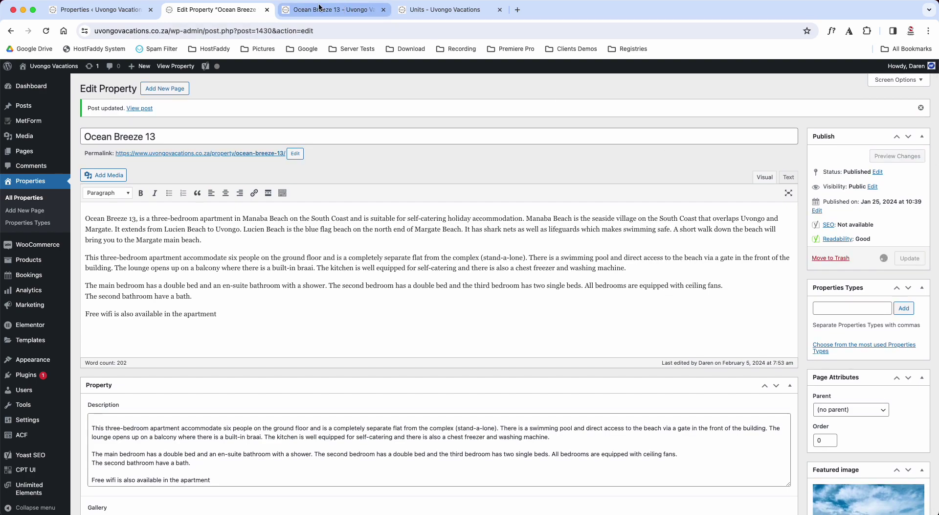
click(319, 9)
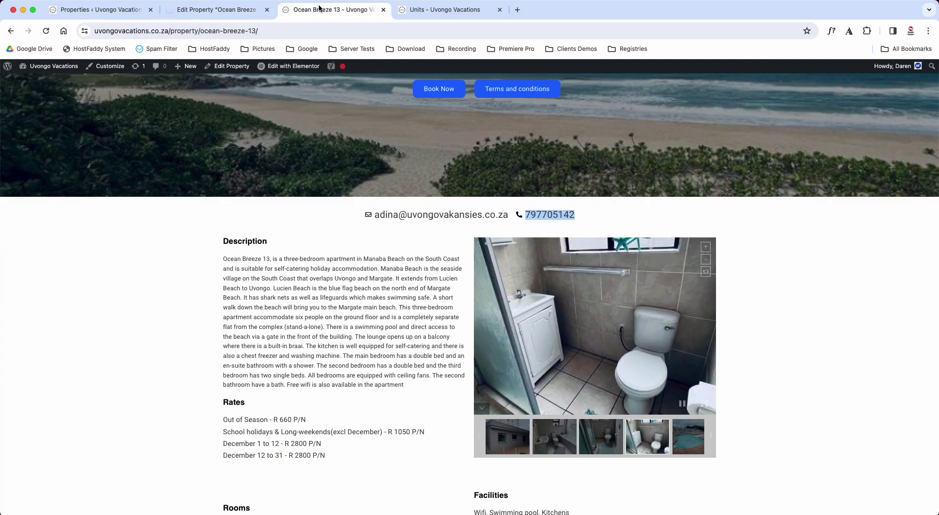
click(199, 10)
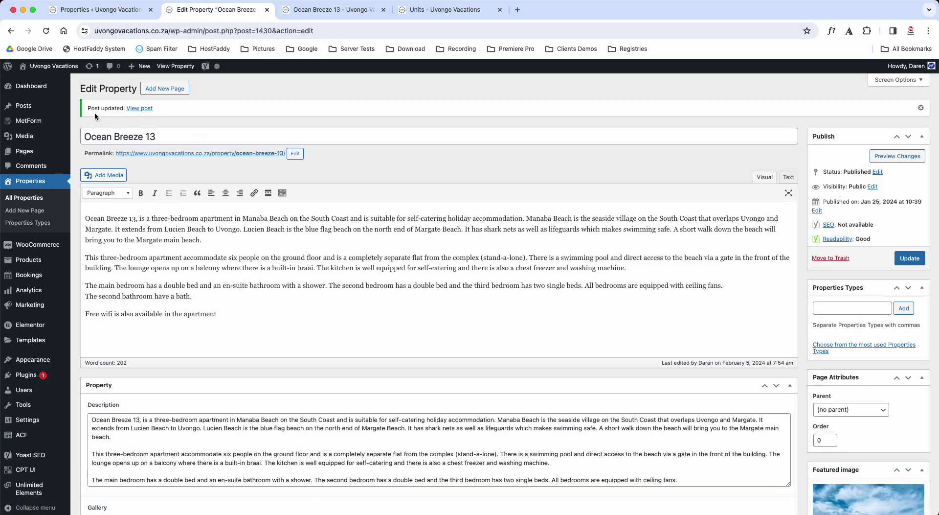
Review the Rates, Facilities and House Rules on the live Ocean Breeze 13 page
click(355, 11)
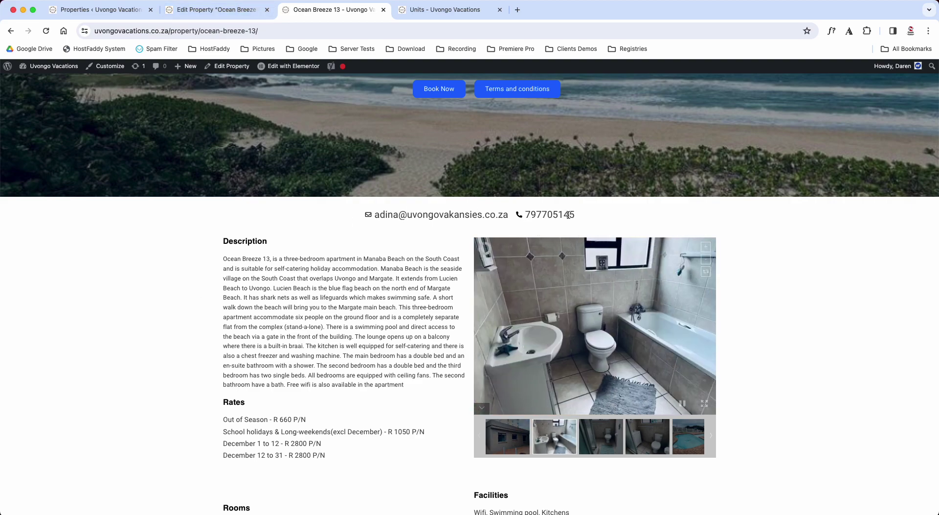
scroll(238, 315, down, 5)
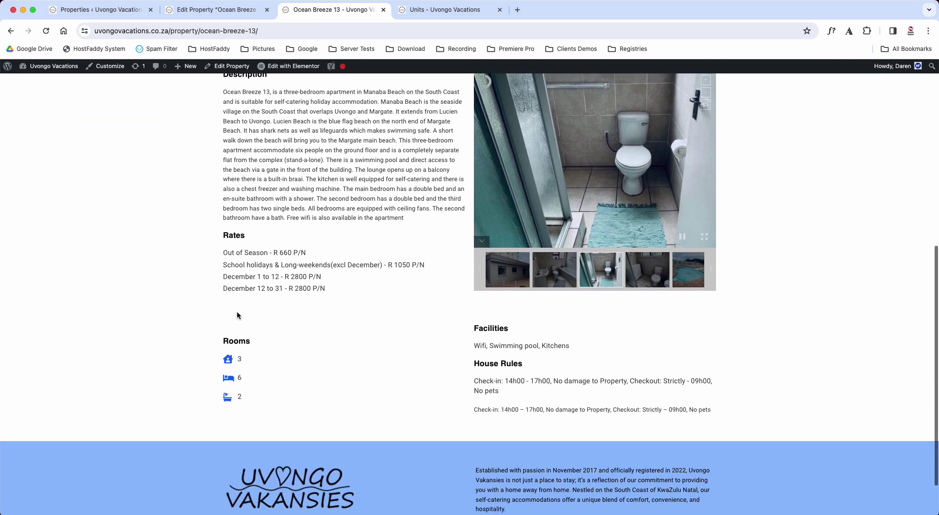
drag(223, 253, 356, 290)
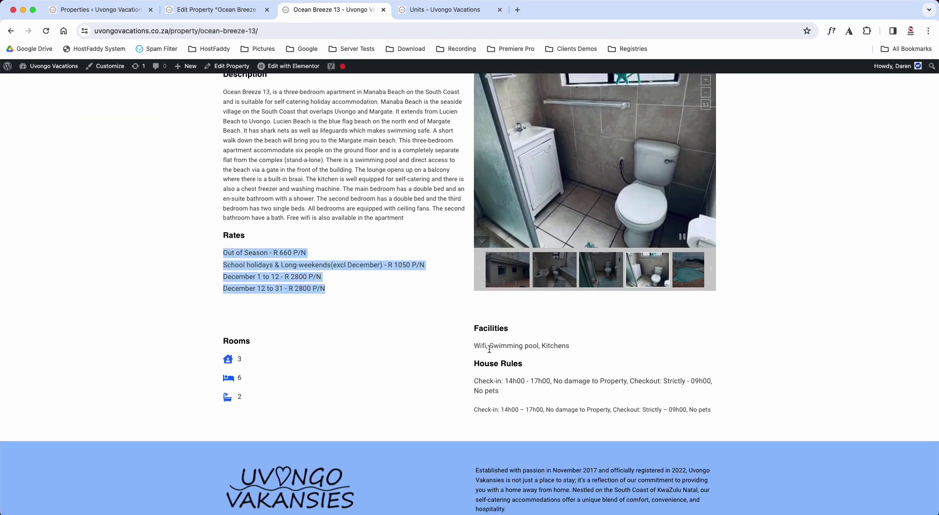
drag(473, 343, 640, 417)
click(642, 420)
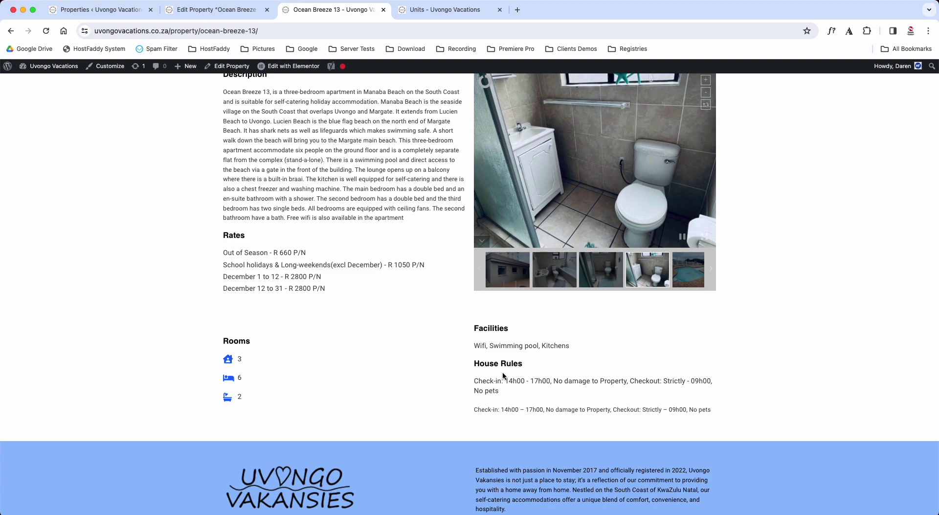
scroll(428, 344, up, 10)
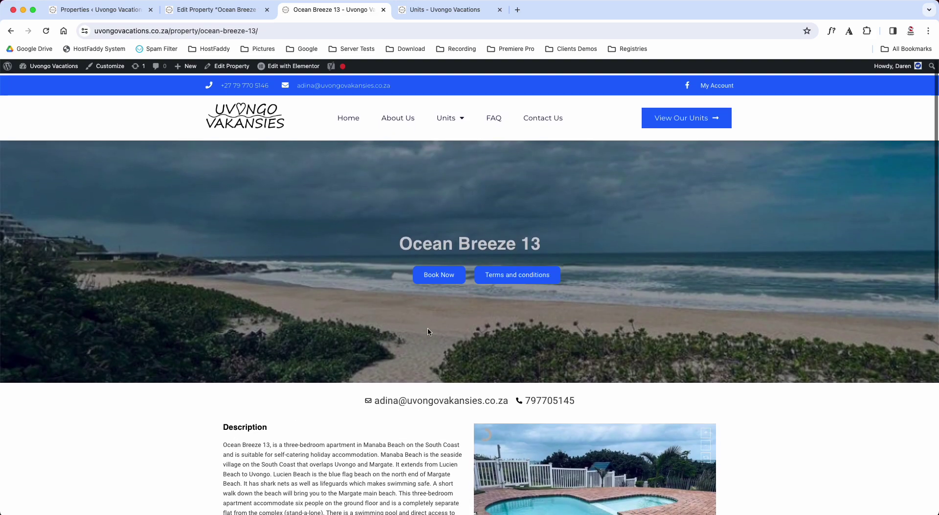
Follow Book Now and confirm the Ocean Breeze 13 booking page appears
click(440, 276)
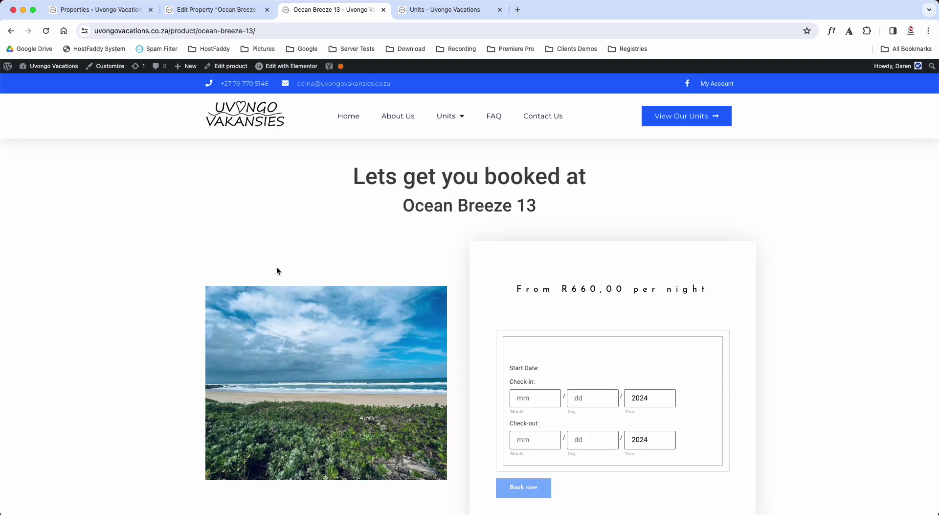
drag(406, 205, 612, 205)
click(611, 207)
drag(353, 177, 587, 177)
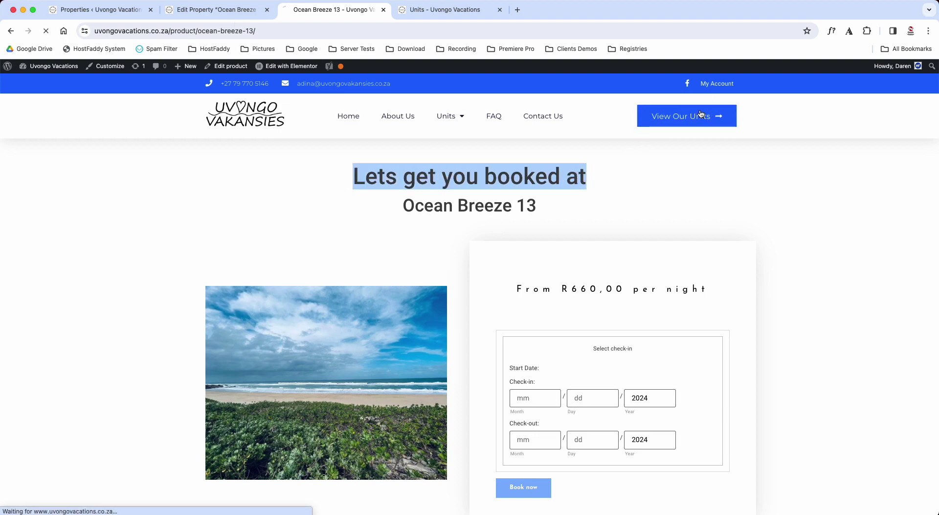